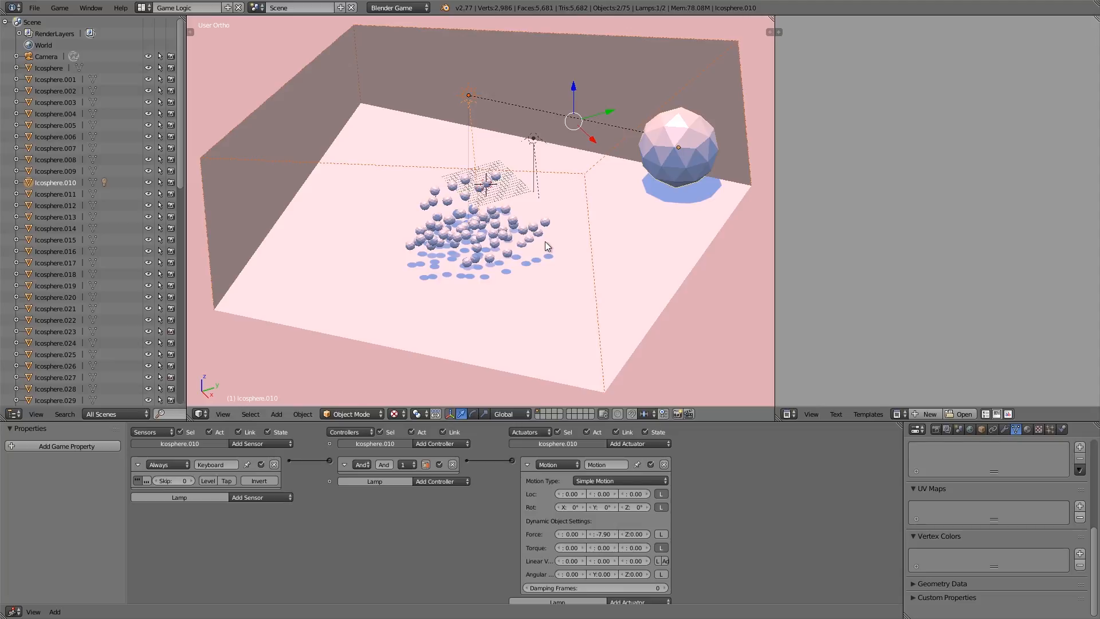
Step: Run the game simulation of the example sphere scene and stop it
key("p")
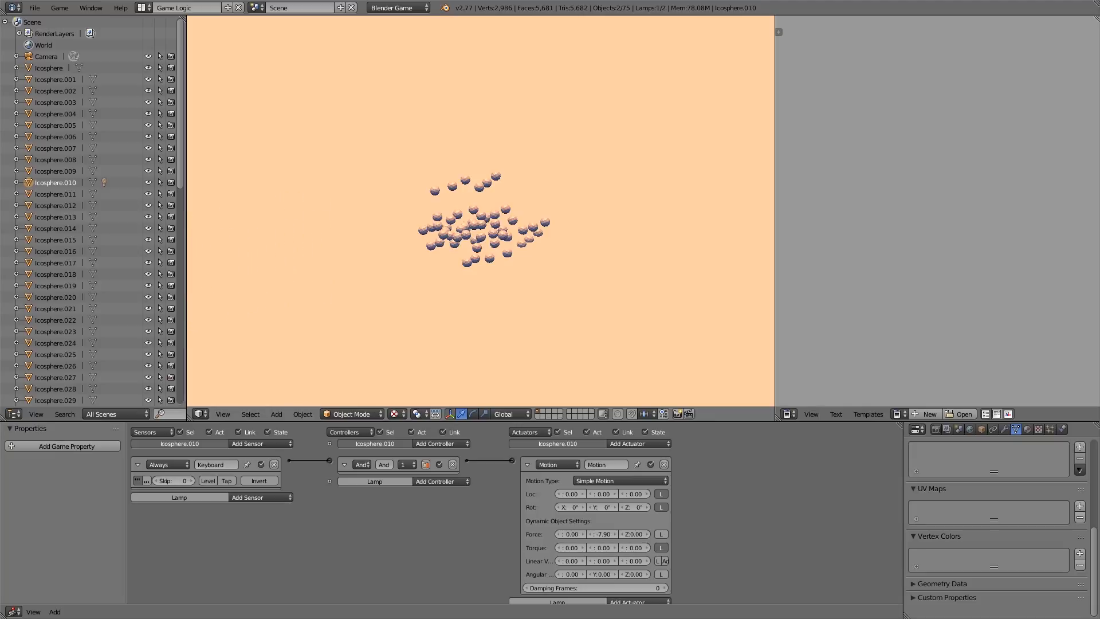
key("Escape")
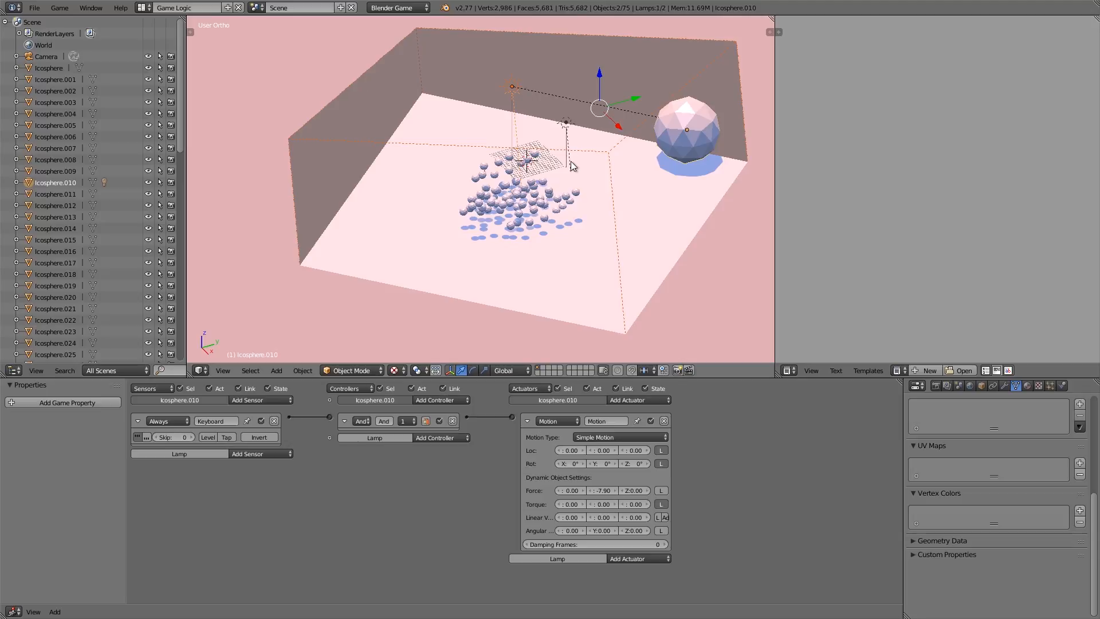
Step: Start a new file from the default scene and delete the default cube
left_click(32, 8)
left_click(34, 22)
left_click(44, 30)
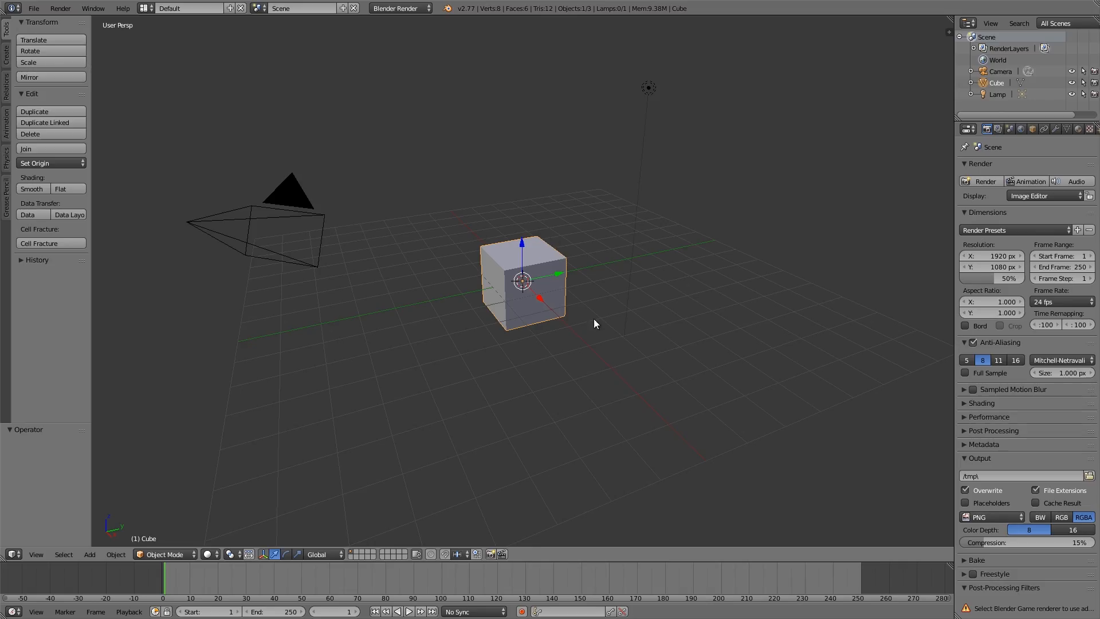
key("x")
left_click(610, 218)
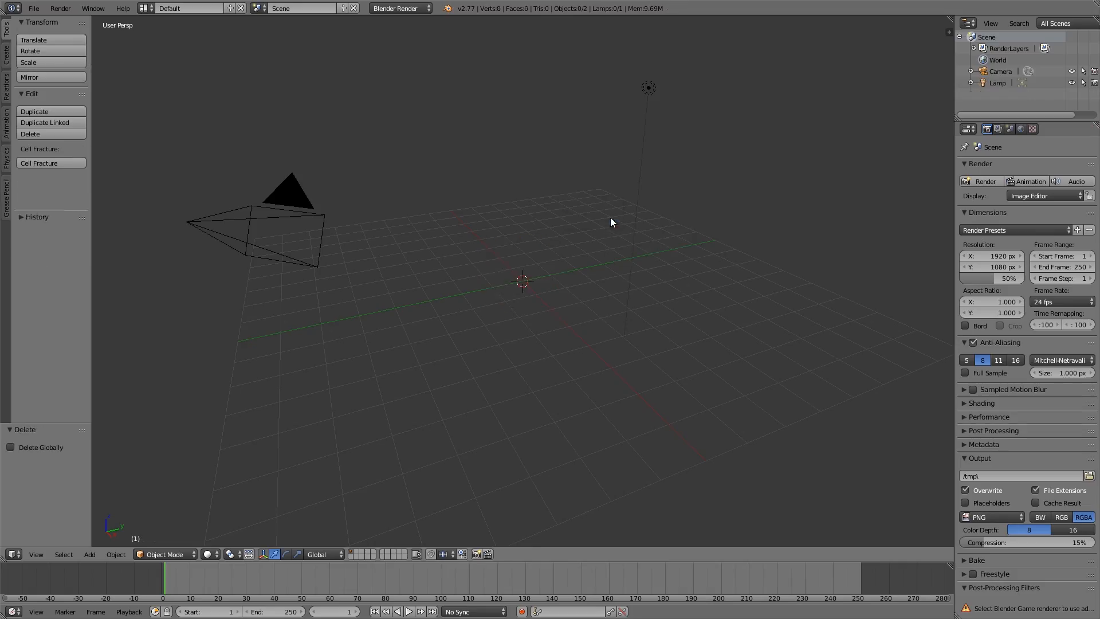
Step: Add a plane at the origin and scale it up about 45 times as the ground
key("shift+a")
left_click(634, 261)
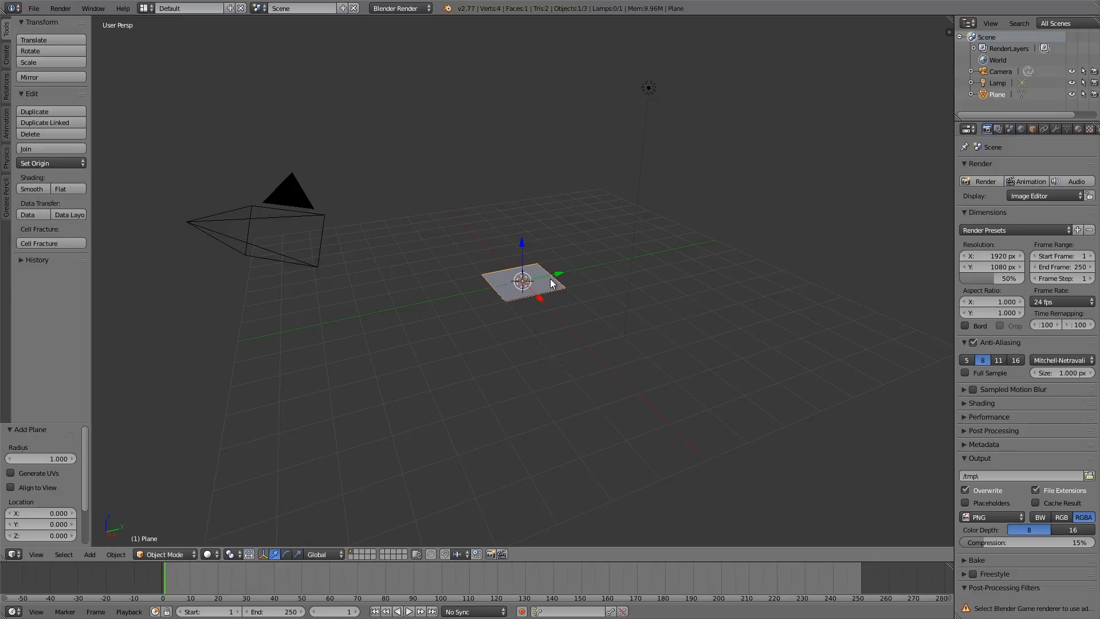
key("s")
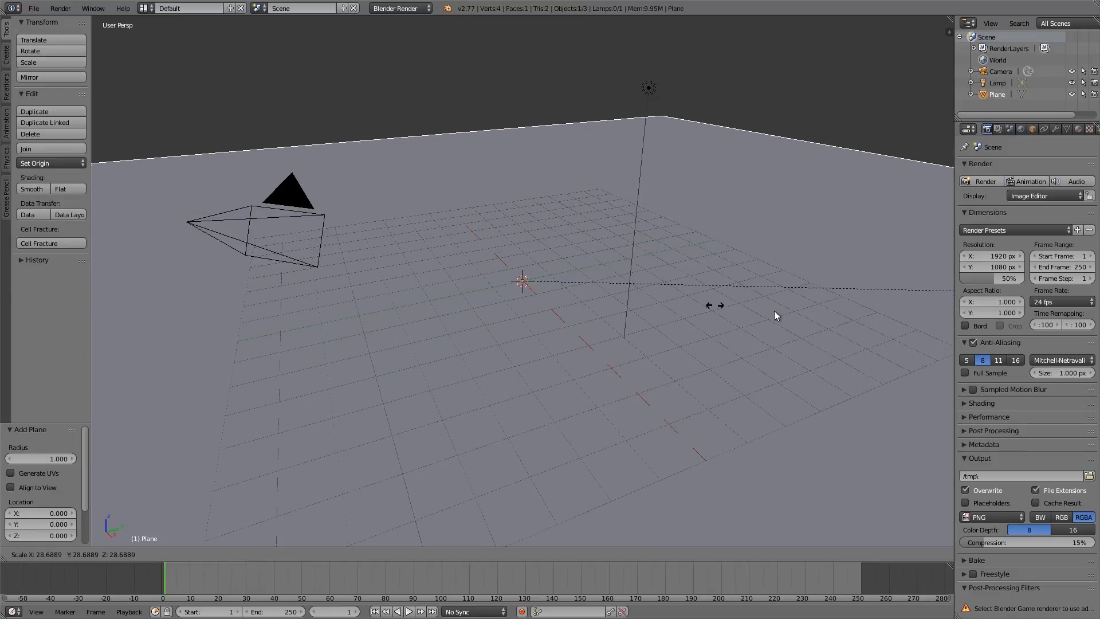
left_click(561, 344)
scroll(559, 340, "down", 8)
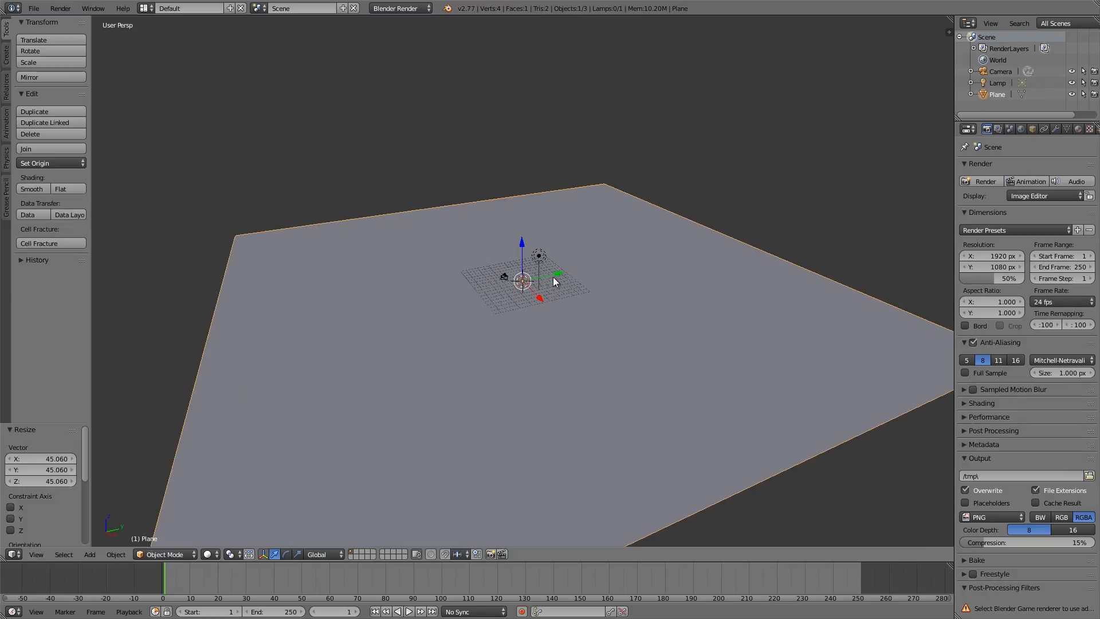
scroll(555, 272, "up", 2)
Step: Switch the engine to Blender Game, use GLSL shading, and set the animation frame rate to 60
left_click(401, 8)
left_click(394, 32)
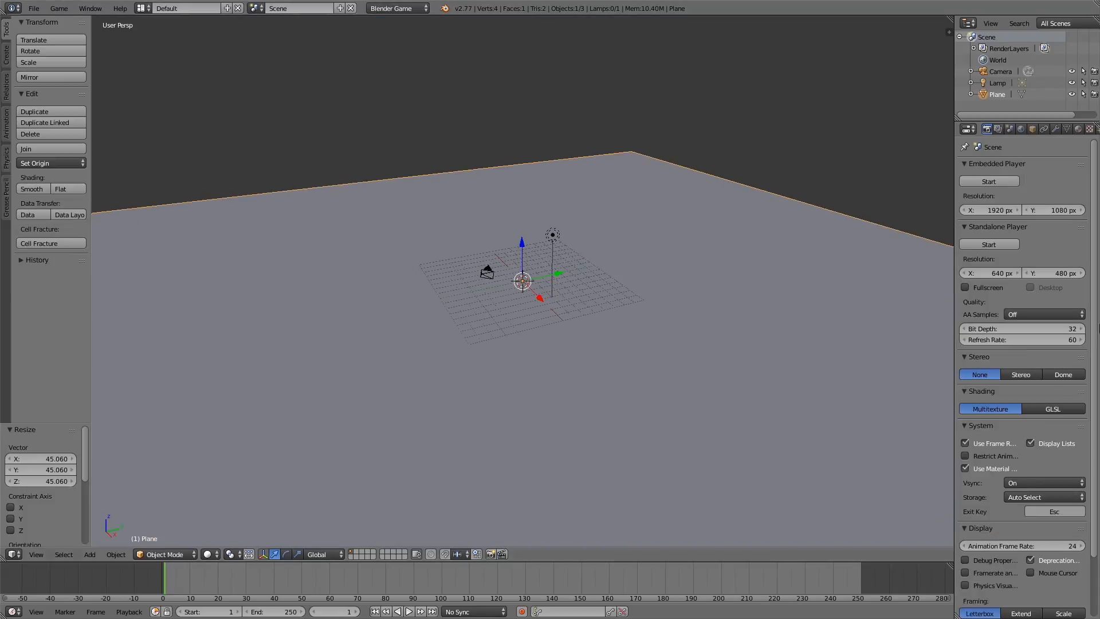
left_click(1053, 409)
scroll(1037, 470, "down", 5)
left_click(1007, 477)
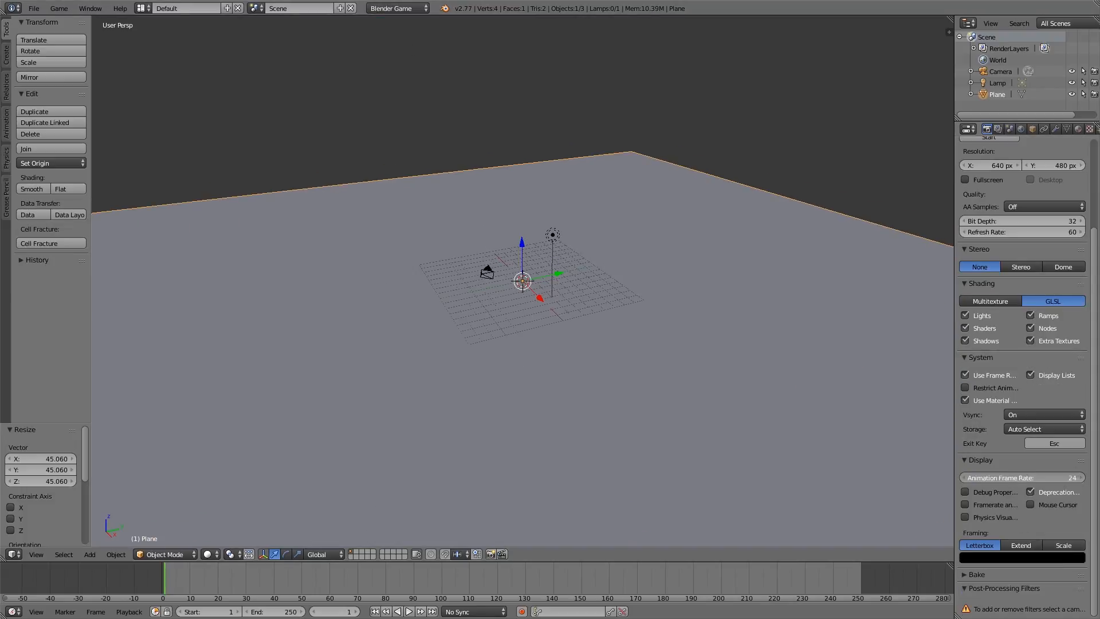
type("60")
key("Return")
Step: Set the default layout's 3D view to Texture viewport shading
middle_click_drag(574, 294, 555, 293)
left_click(207, 554)
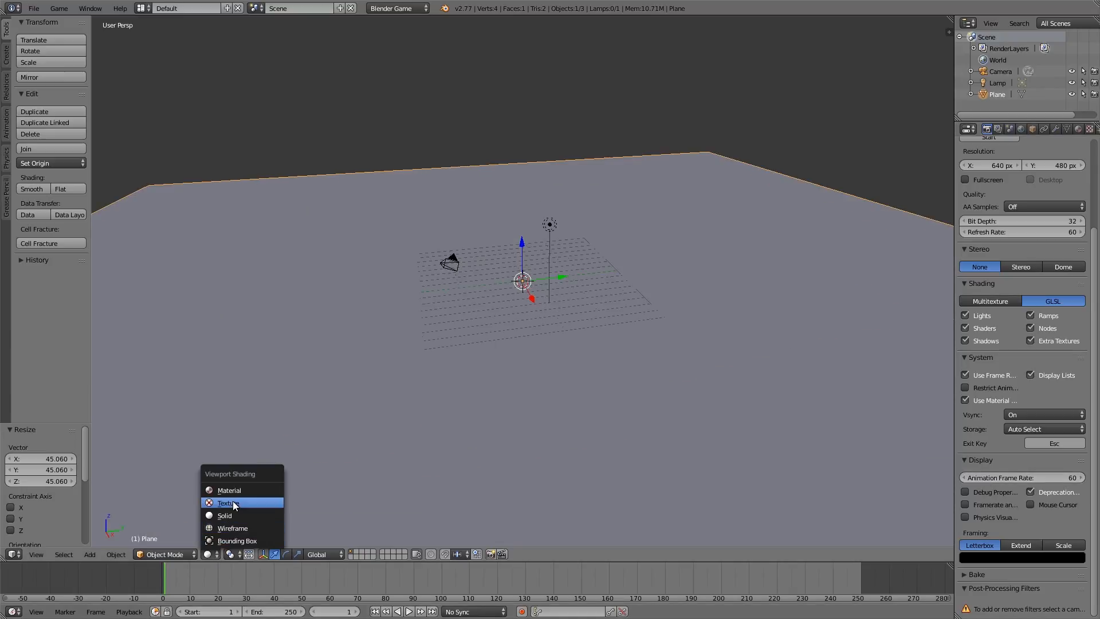
left_click(232, 502)
scroll(550, 356, "up", 2)
scroll(536, 317, "down", 5)
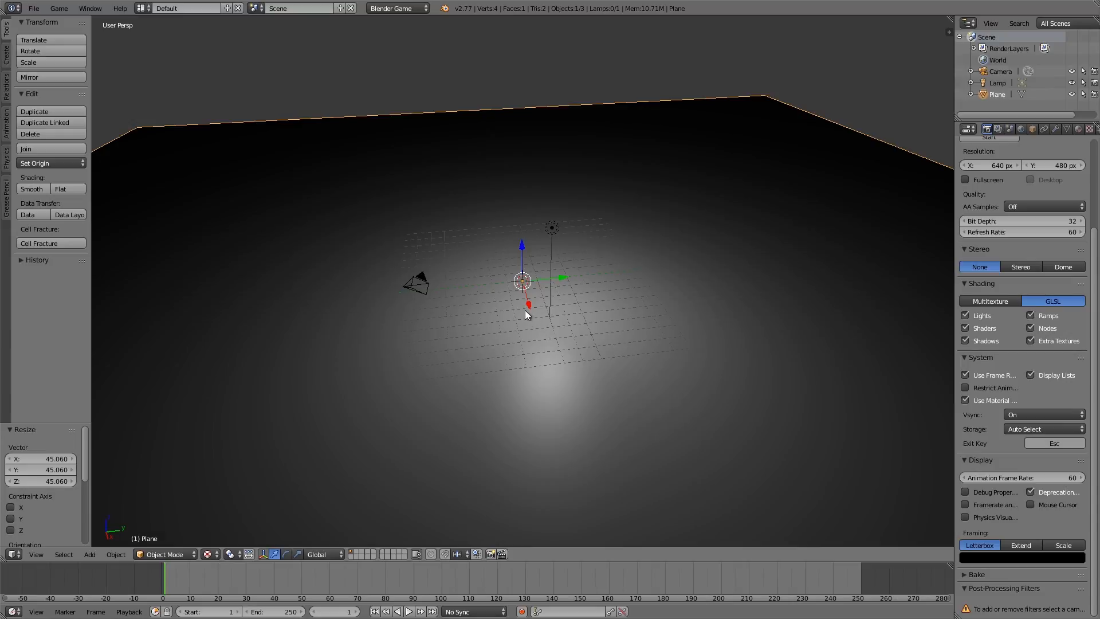
Step: Switch to the Game Logic screen layout and set its 3D view to textured shading
left_click(142, 8)
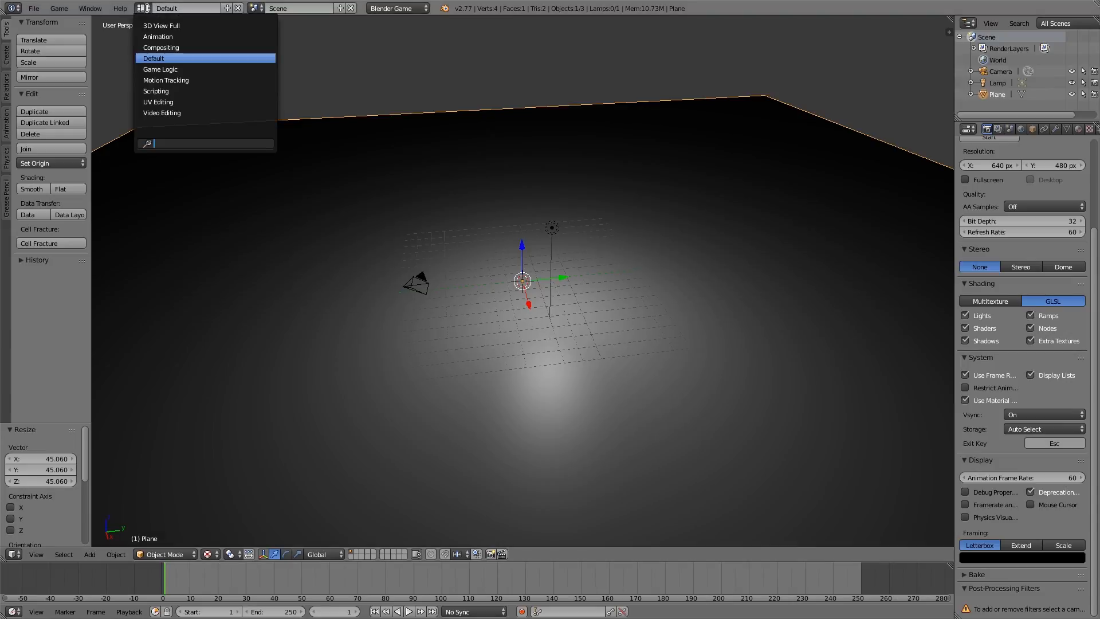
left_click(169, 69)
mouse_move(533, 289)
middle_mouse_down()
mouse_move(496, 207)
mouse_move(481, 229)
middle_mouse_up()
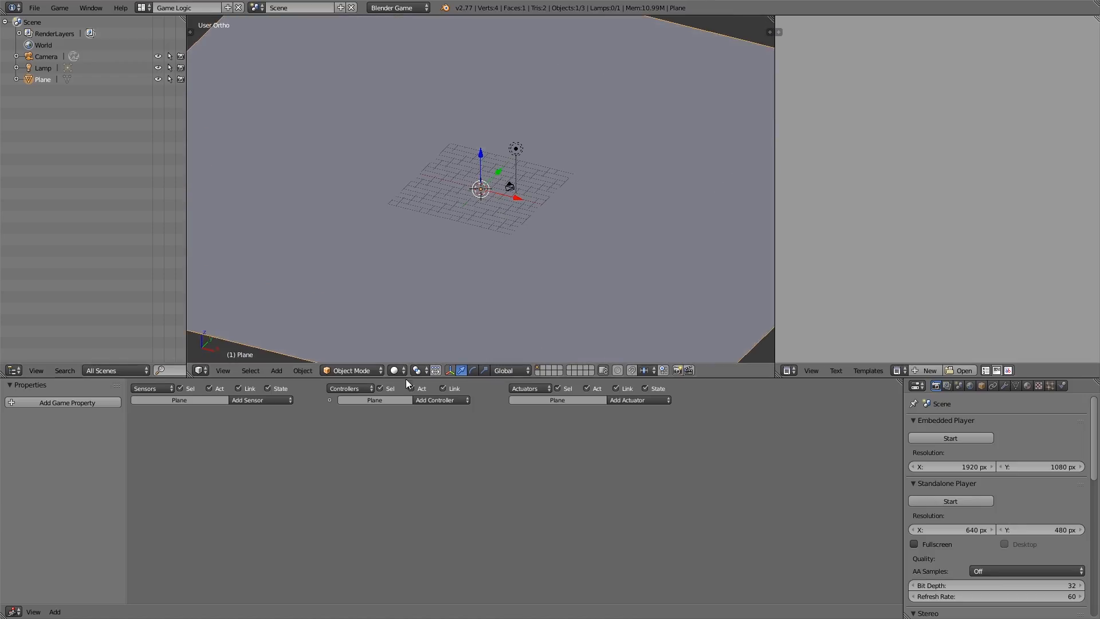
left_click(394, 370)
left_click(414, 318)
Step: Change the existing lamp to the Hemi type and lower its energy to 0.870
mouse_move(439, 322)
middle_mouse_down()
mouse_move(586, 204)
mouse_move(515, 154)
middle_mouse_up()
right_click(516, 150)
left_click(1006, 386)
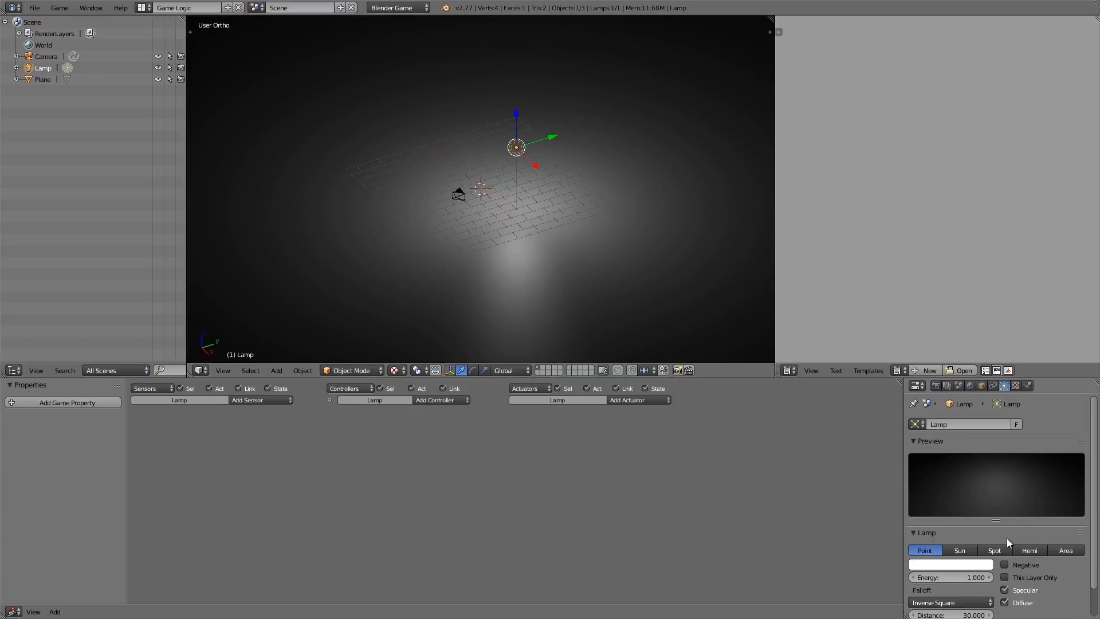
left_click(1023, 549)
left_click_drag(960, 578, 921, 578)
Step: Add an ico sphere at the 3D cursor and raise it vertically above the ground plane
scroll(493, 224, "down", 1)
middle_click_drag(519, 163, 550, 175, "shift")
scroll(550, 176, "up", 2)
scroll(550, 177, "up", 1)
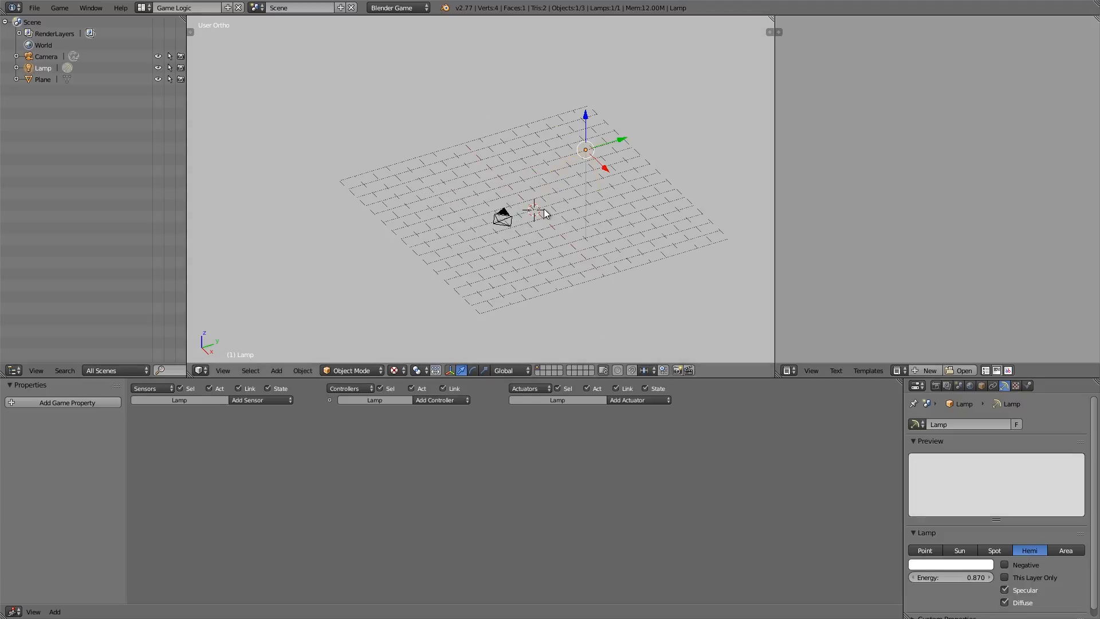
key("shift+a")
mouse_move(582, 190)
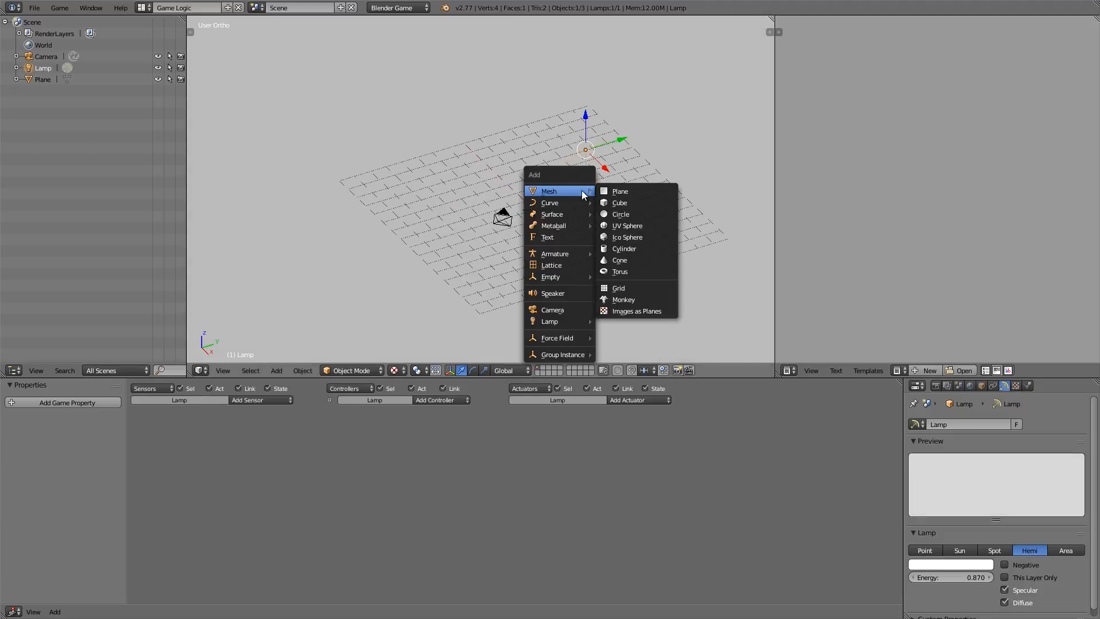
left_click(633, 237)
key("g")
key("z")
left_click(539, 161)
Step: Enlarge the ico sphere and raise it to a height of about 4.06 along Z
middle_click_drag(540, 161, 592, 198)
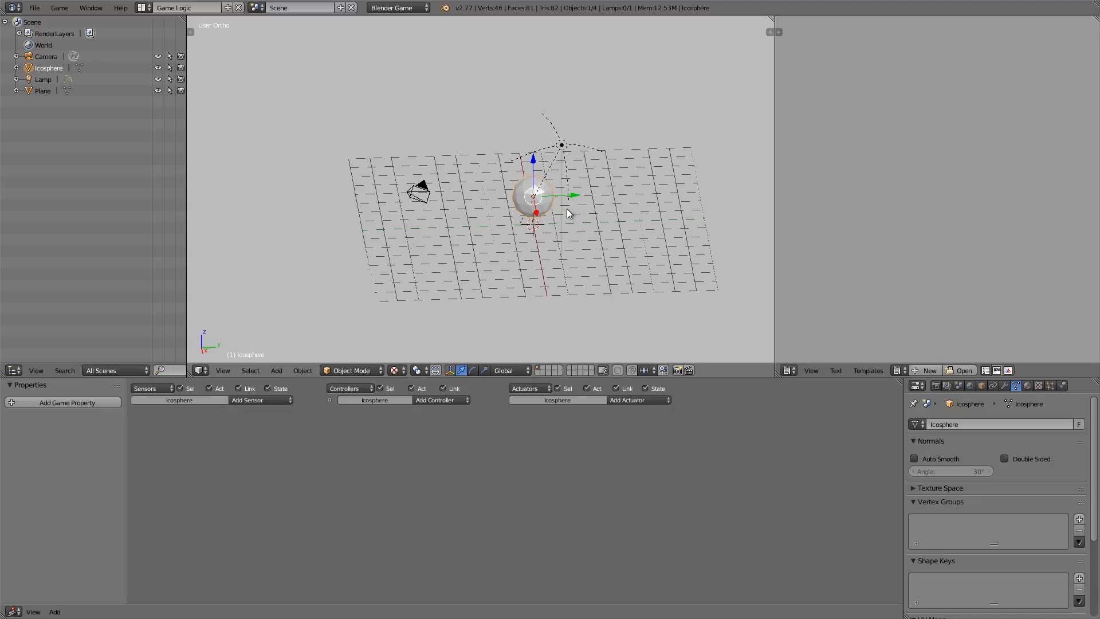
key("s")
left_click(593, 220)
key("g")
key("z")
left_click(575, 183)
Step: Apply the scale of the enlarged ico sphere
middle_click_drag(575, 184, 532, 208)
key("ctrl+a")
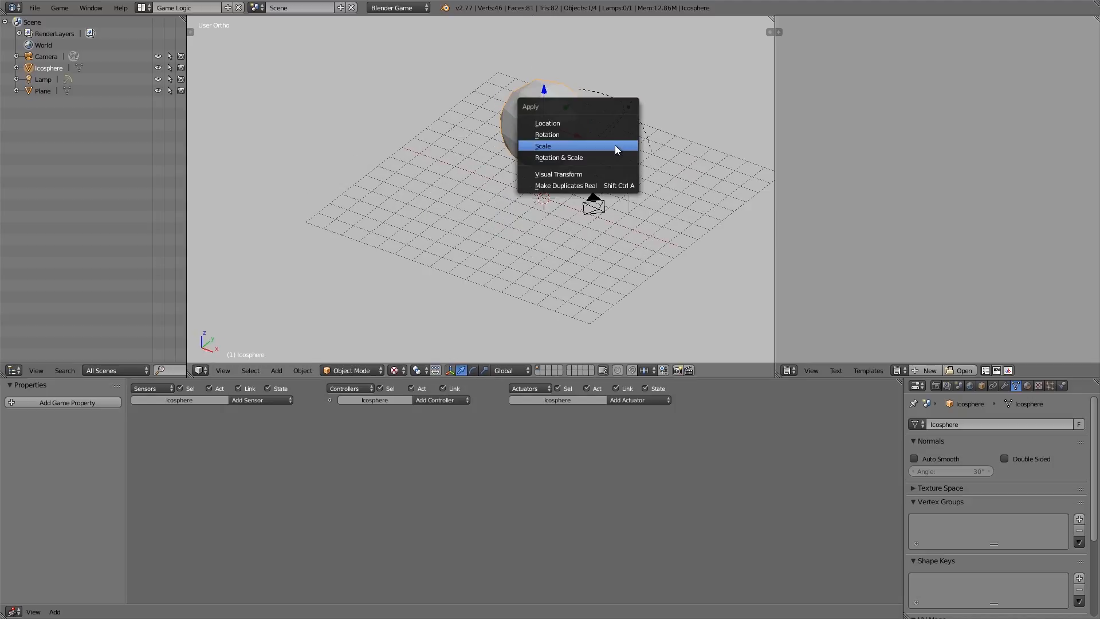
left_click(579, 145)
middle_click_drag(578, 146, 398, 190)
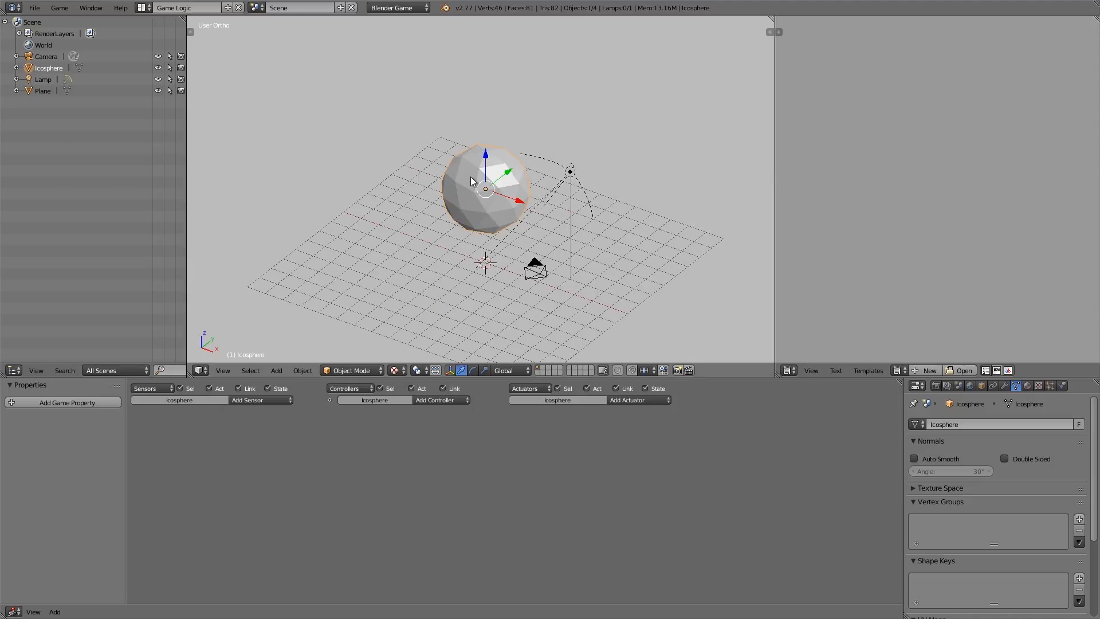
key("ctrl+a")
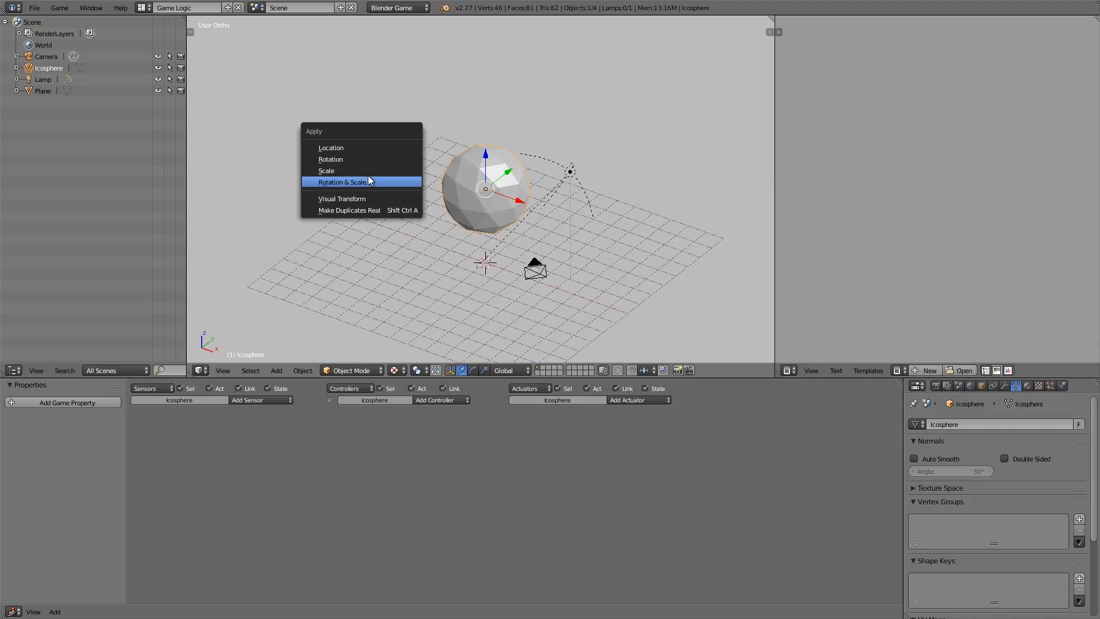
left_click(375, 171)
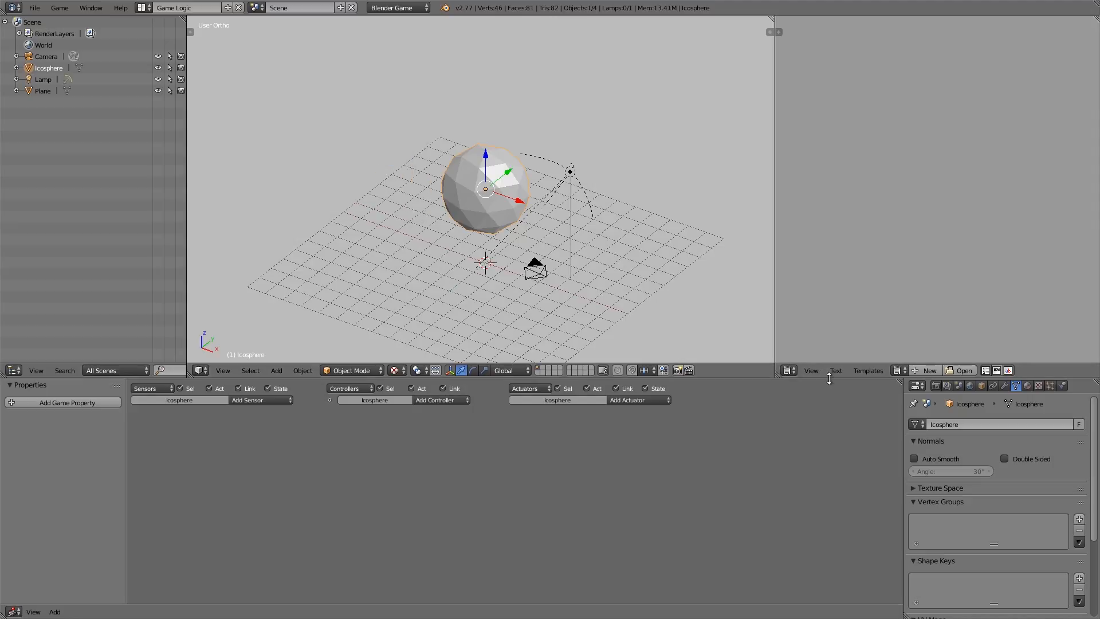
Step: Enlarge the lower editors and set the ico sphere's physics type to Rigid Body
left_click_drag(829, 378, 834, 335)
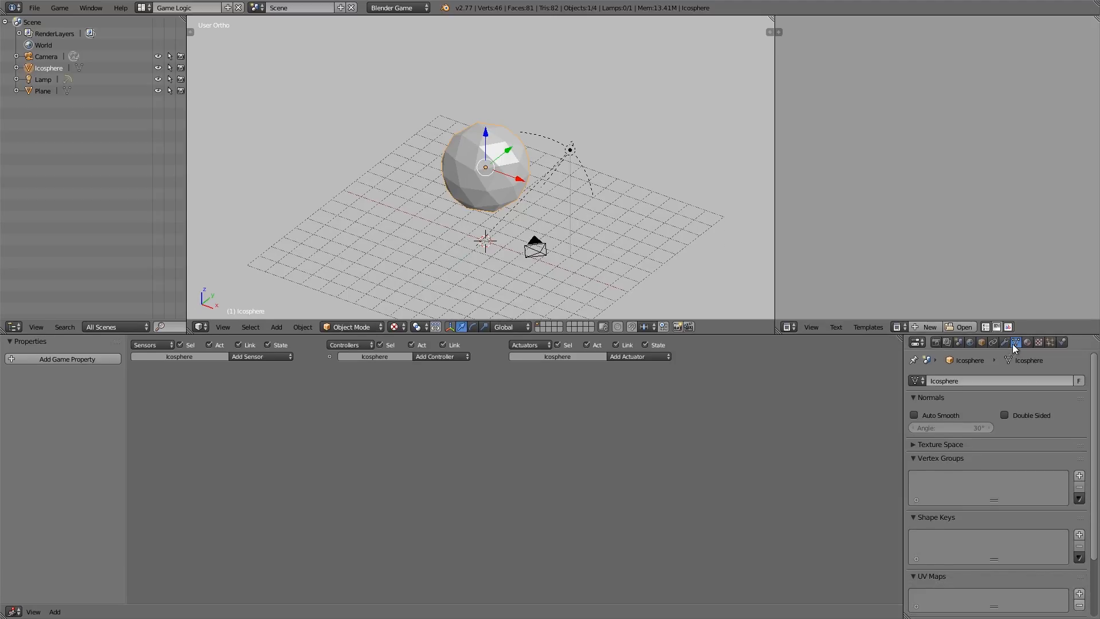
left_click(1061, 342)
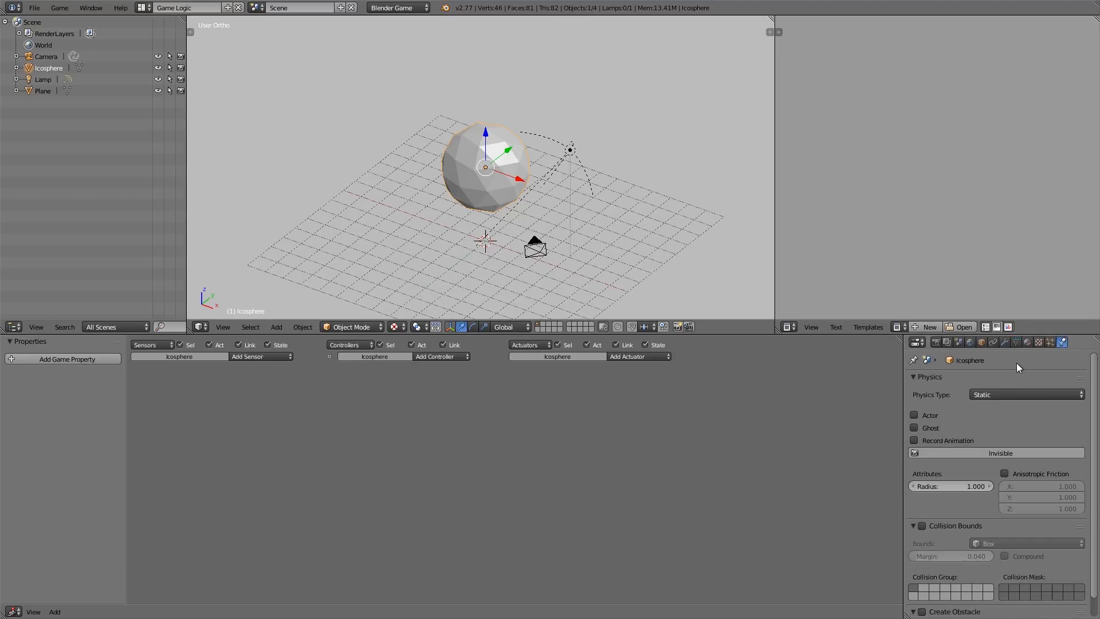
left_click(999, 394)
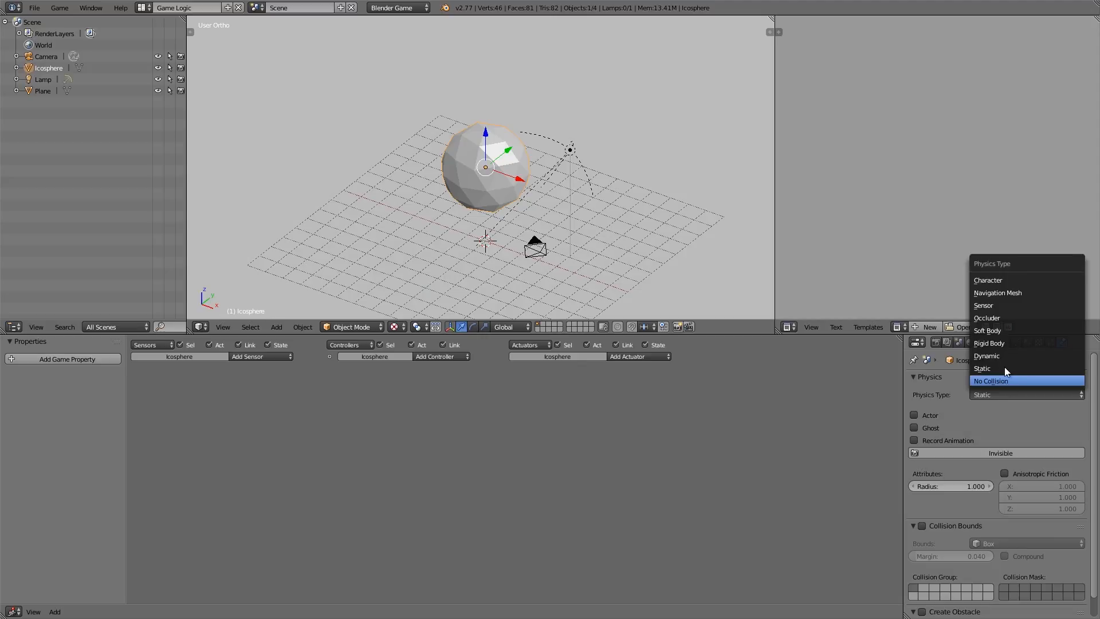
left_click(999, 344)
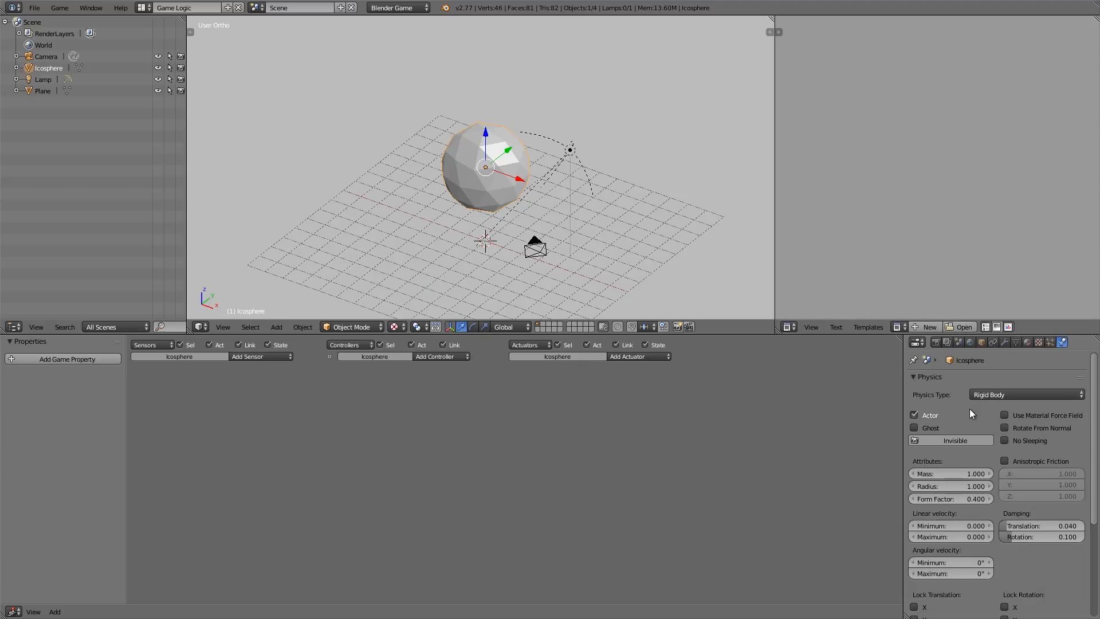
Step: Enable collision bounds on the ico sphere with the Convex Hull shape and the Compound option
scroll(975, 421, "down", 5)
scroll(977, 435, "down", 2)
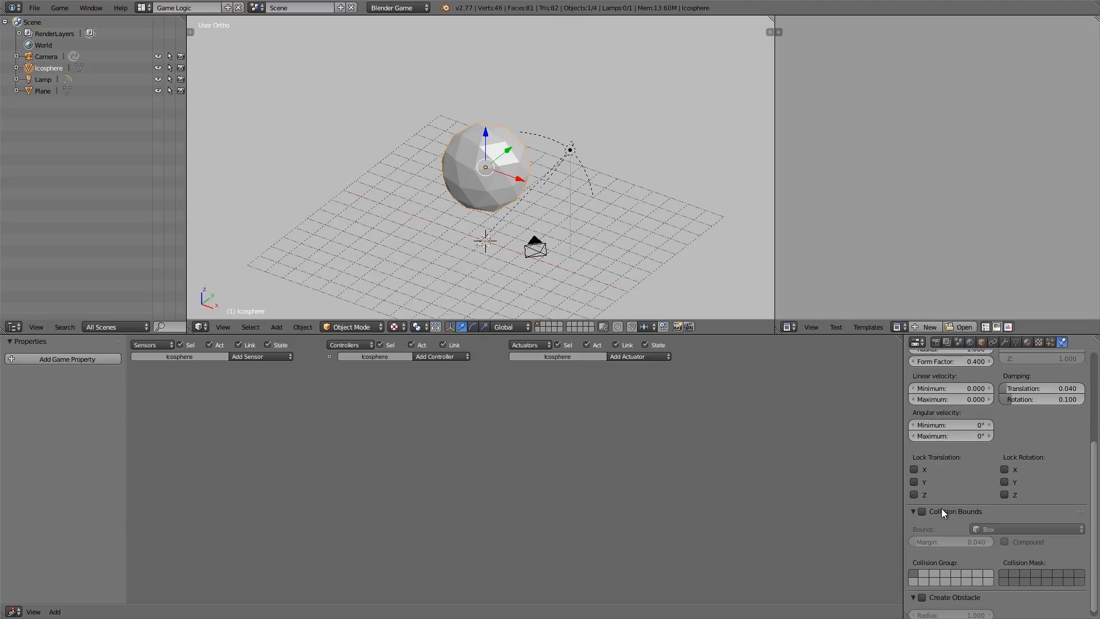
left_click(922, 512)
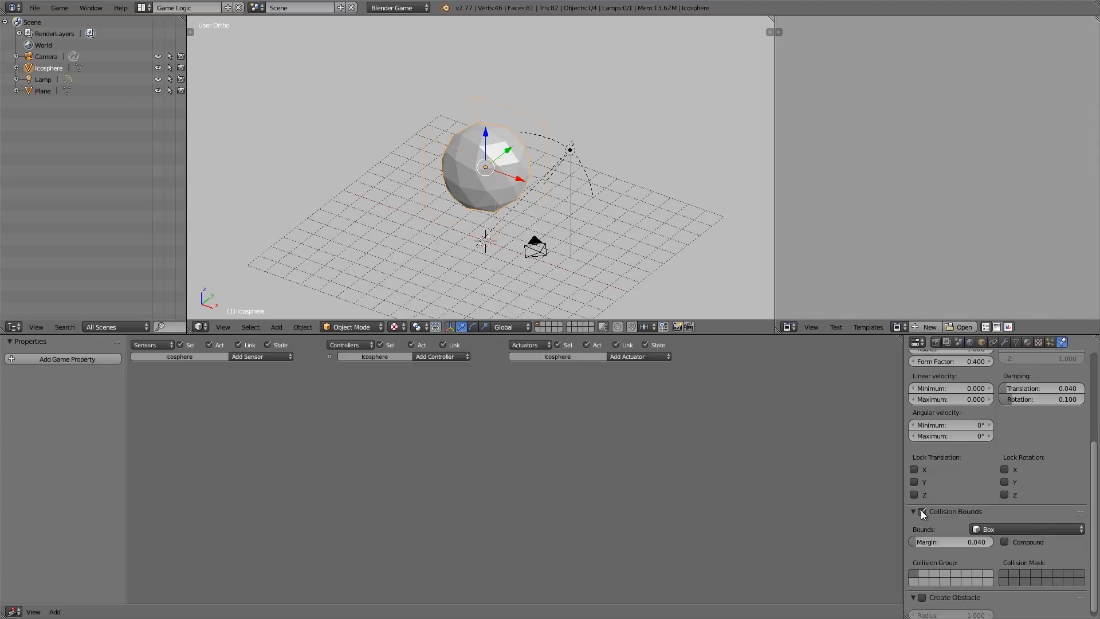
scroll(920, 510, "down", 1)
left_click(997, 522)
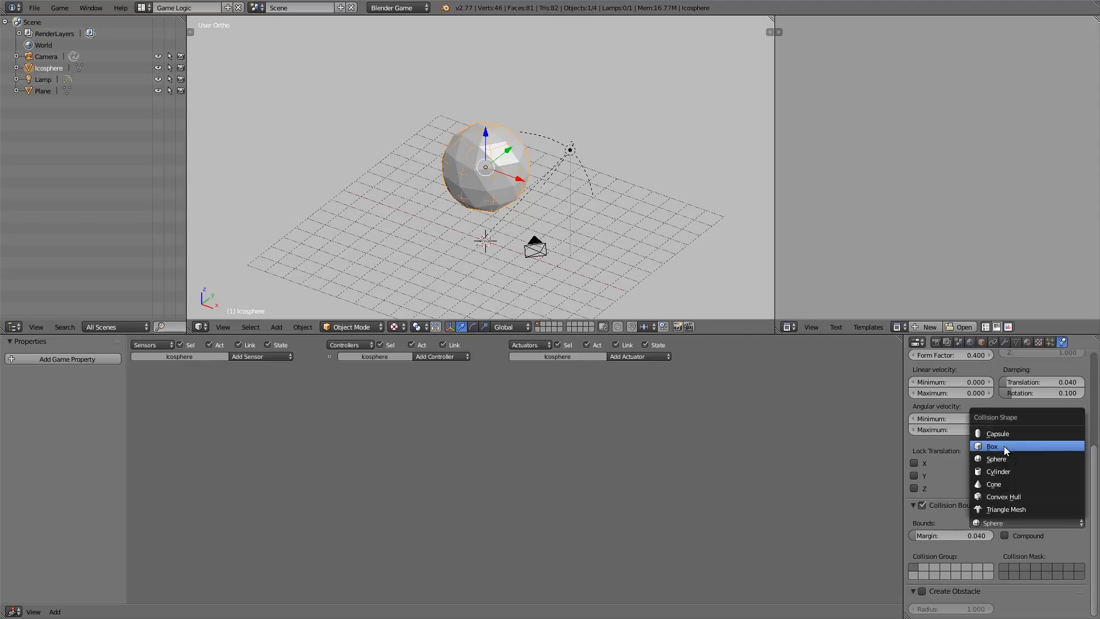
left_click(1008, 494)
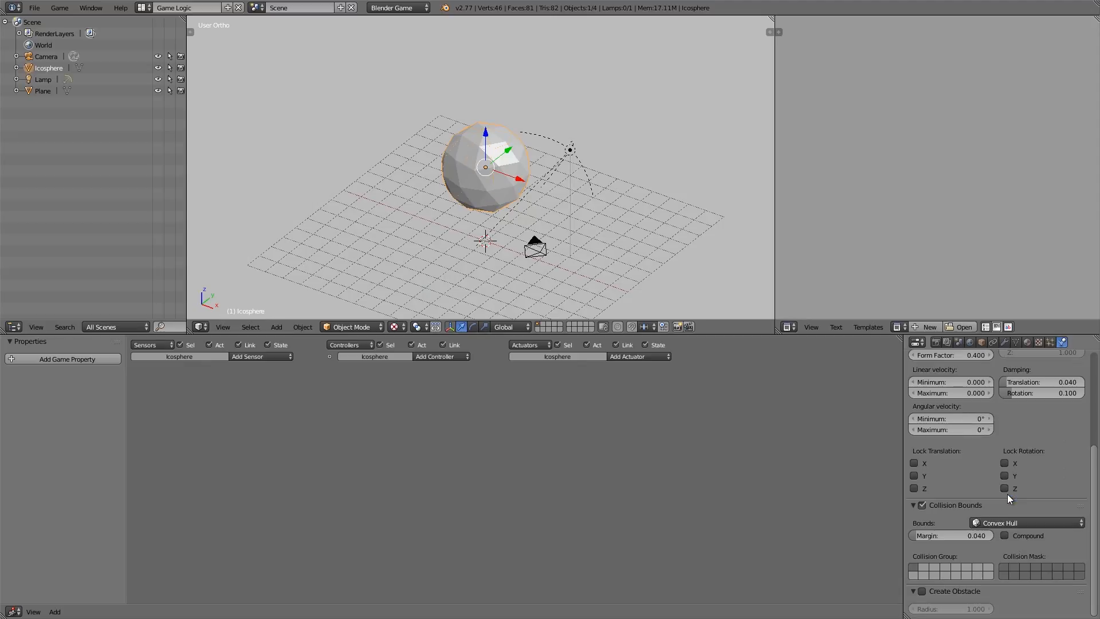
left_click(1005, 535)
Step: Add a second ico sphere and move it along Y to about -4.14, beside the large one
middle_click_drag(389, 201, 665, 189)
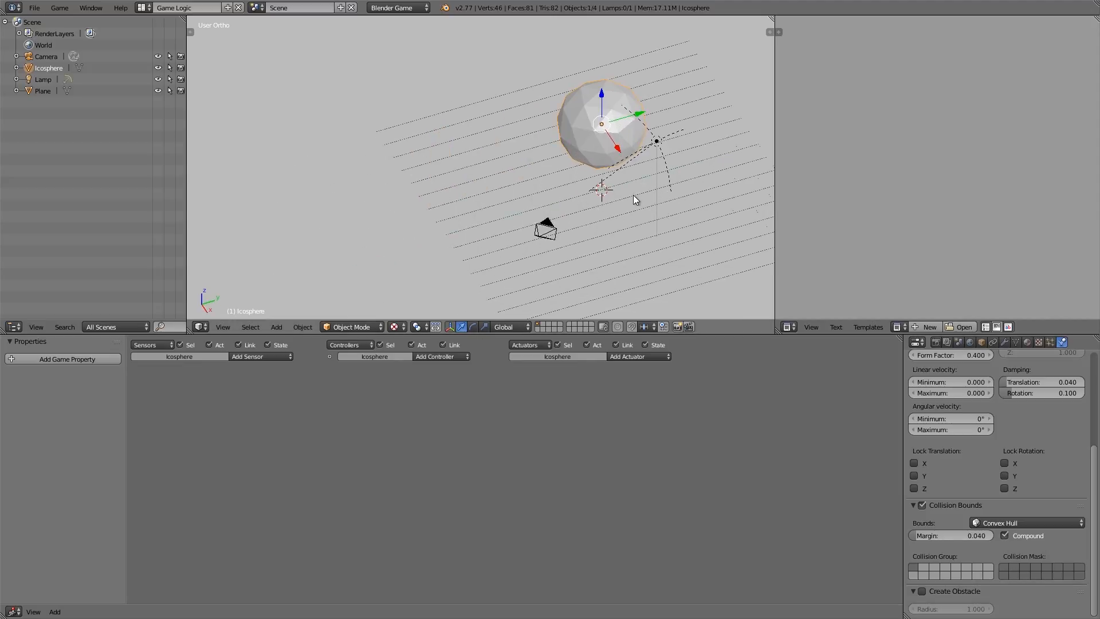
key("shift+a")
mouse_move(640, 197)
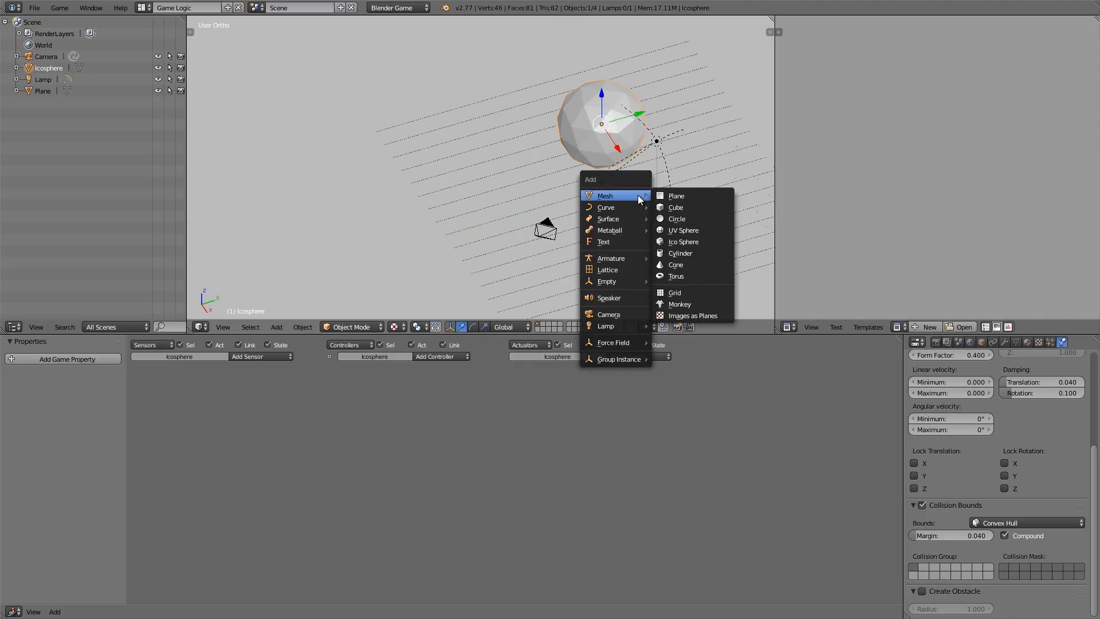
left_click(674, 245)
key("g")
key("y")
left_click(562, 196)
Step: Scale the second ico sphere down to about 0.36 and raise it to about 3.03 along Z
middle_click_drag(562, 195, 561, 244)
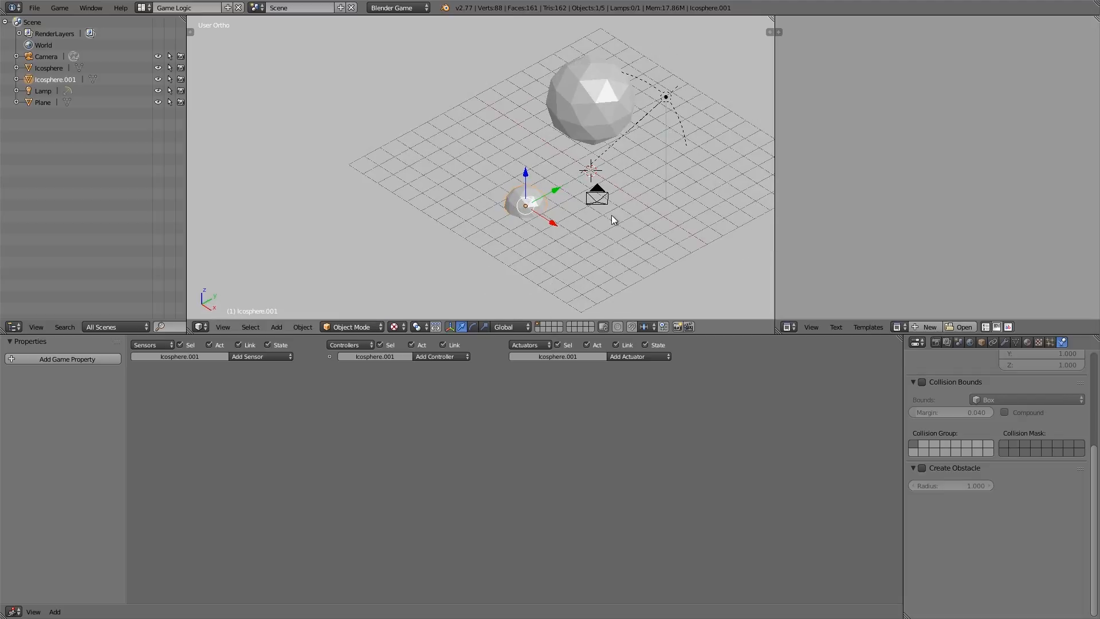
key("s")
left_click(580, 213)
key("g")
key("z")
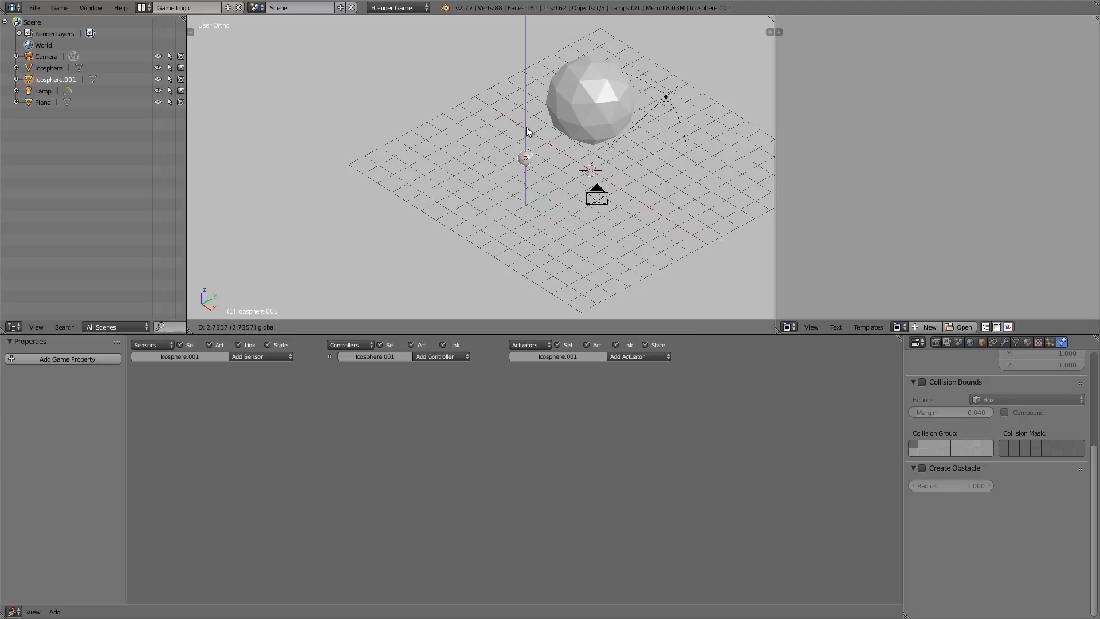
left_click(530, 127)
Step: Rename the small ico sphere object as attach
left_click(980, 343)
left_click(964, 381)
type("attach")
key("Return")
Step: Rename the large ico sphere object as main
right_click(617, 77)
left_click(947, 380)
type("main")
key("Return")
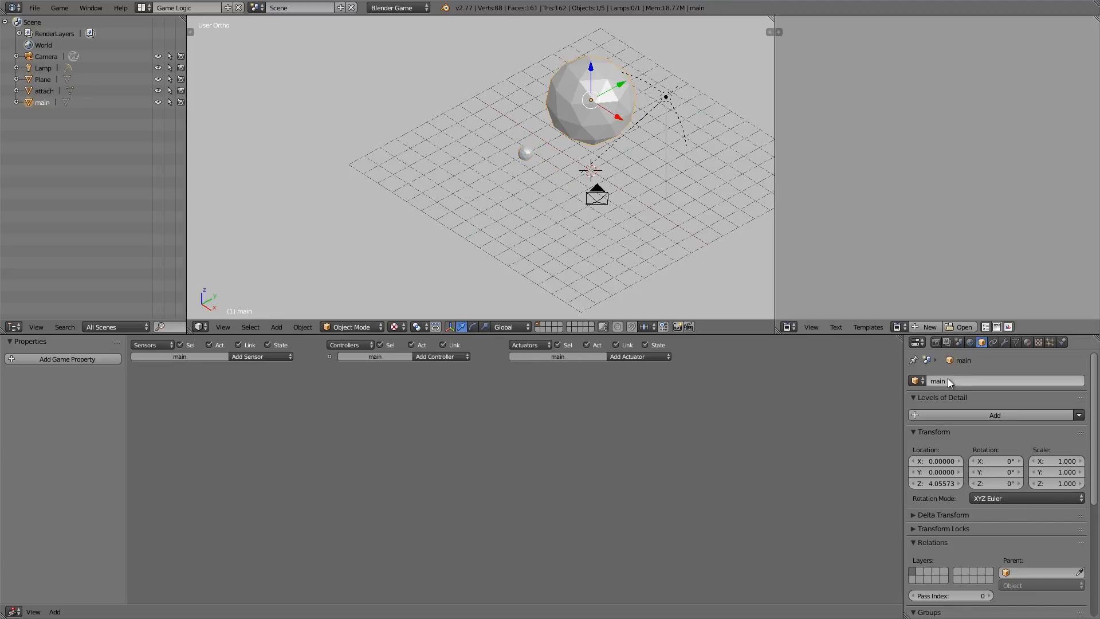
Step: Add a Collision sensor and a Parent actuator to the small attach sphere
right_click(528, 150)
scroll(568, 241, "up", 4)
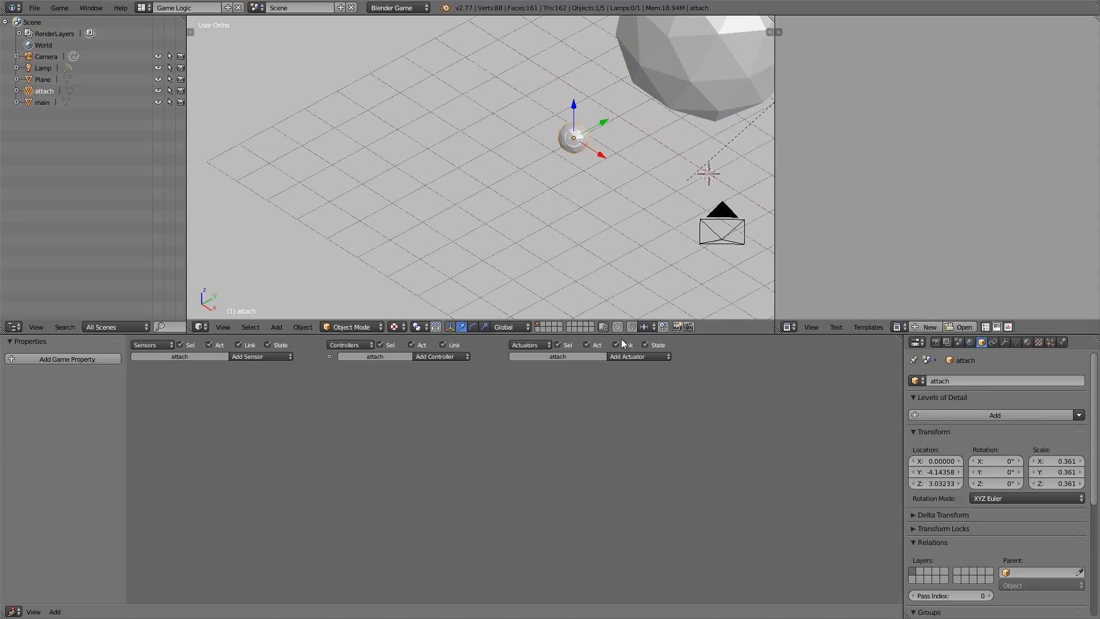
left_click(252, 358)
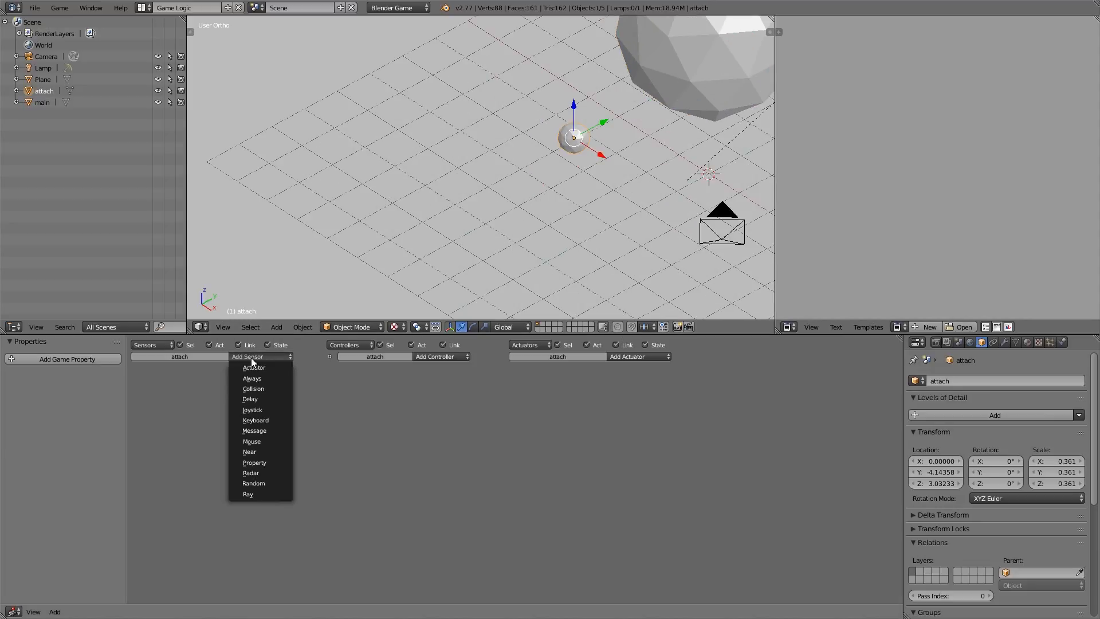
left_click(252, 387)
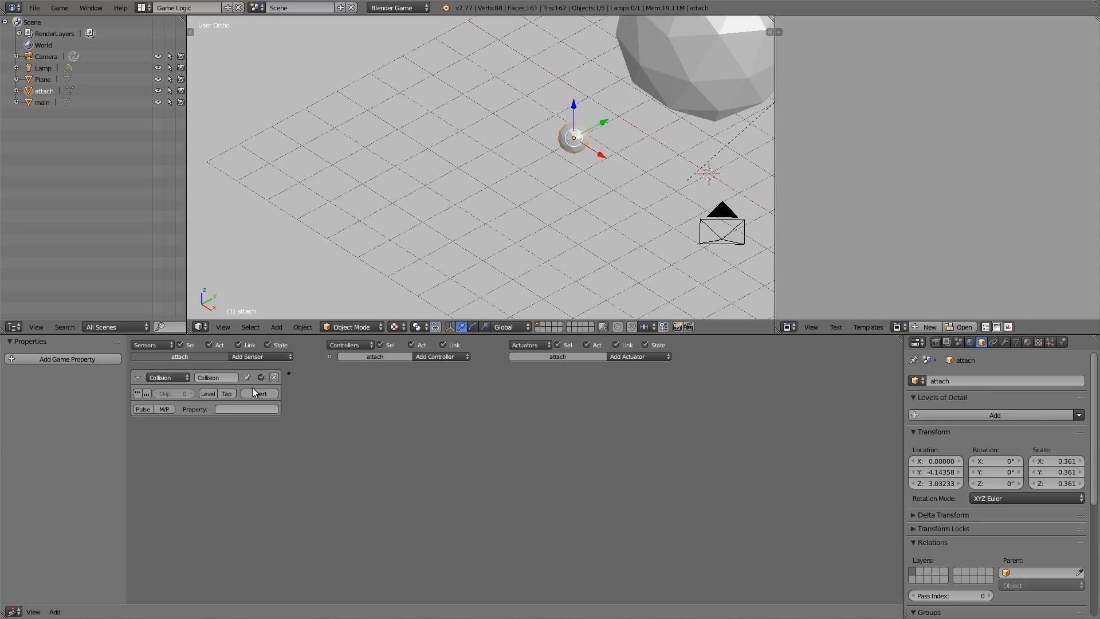
left_click(626, 356)
left_click(632, 462)
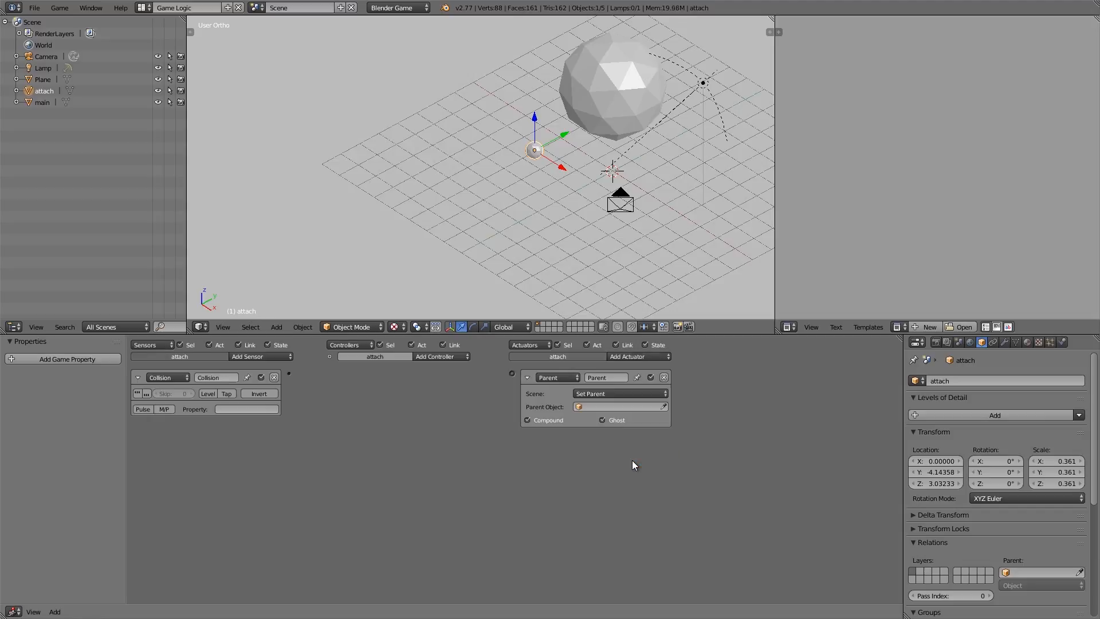
Step: Link the attach sphere's Collision sensor to its Parent actuator and choose main as the parent object
left_click_drag(288, 372, 514, 373)
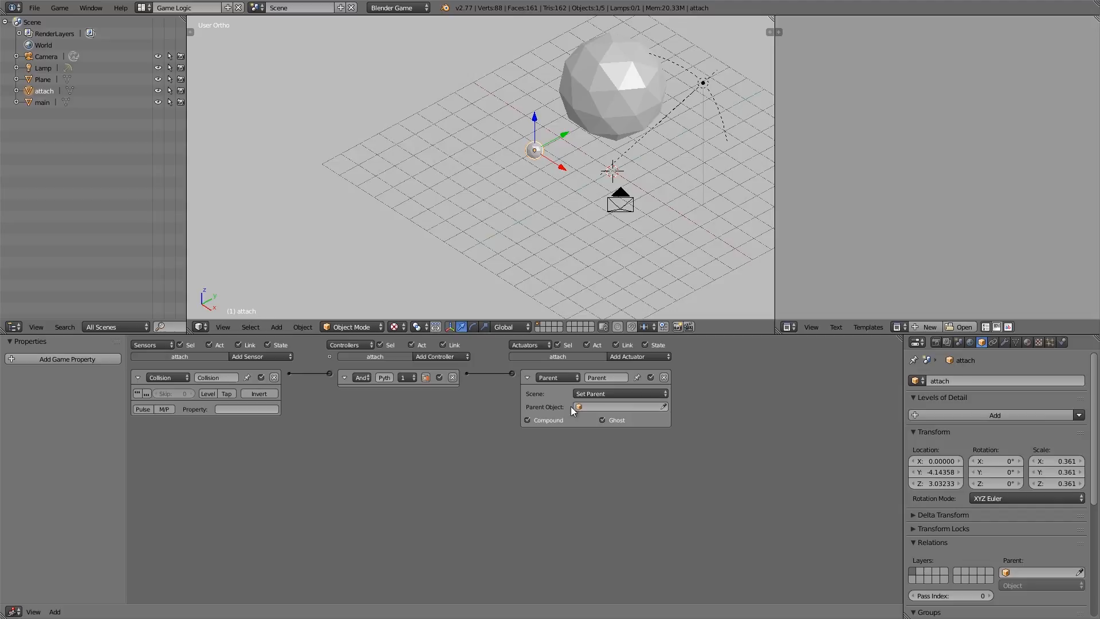
left_click(597, 406)
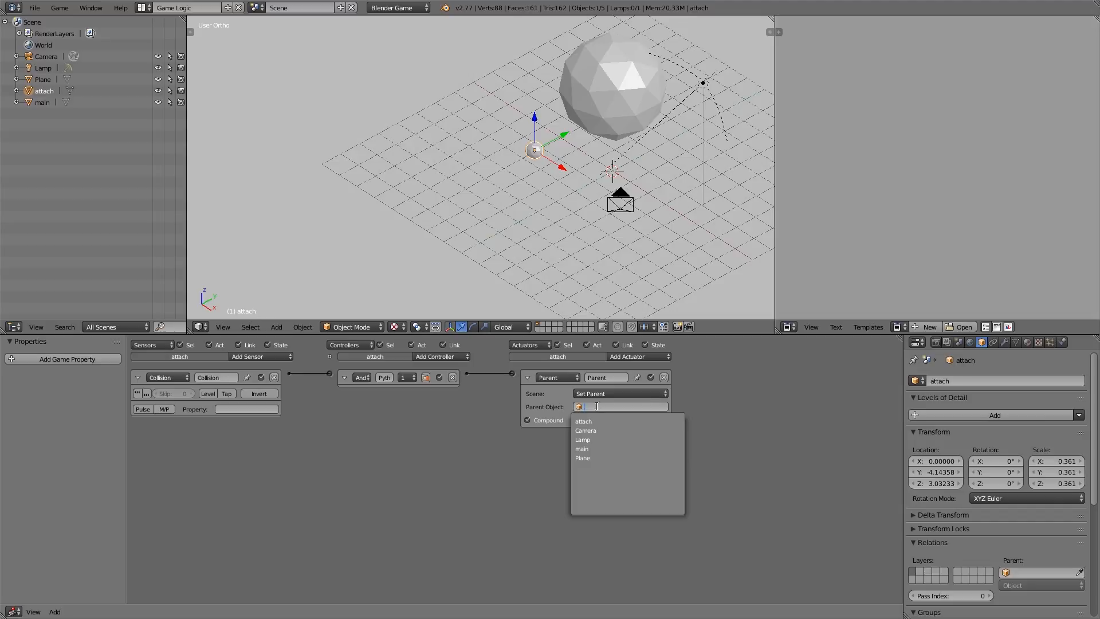
left_click(597, 448)
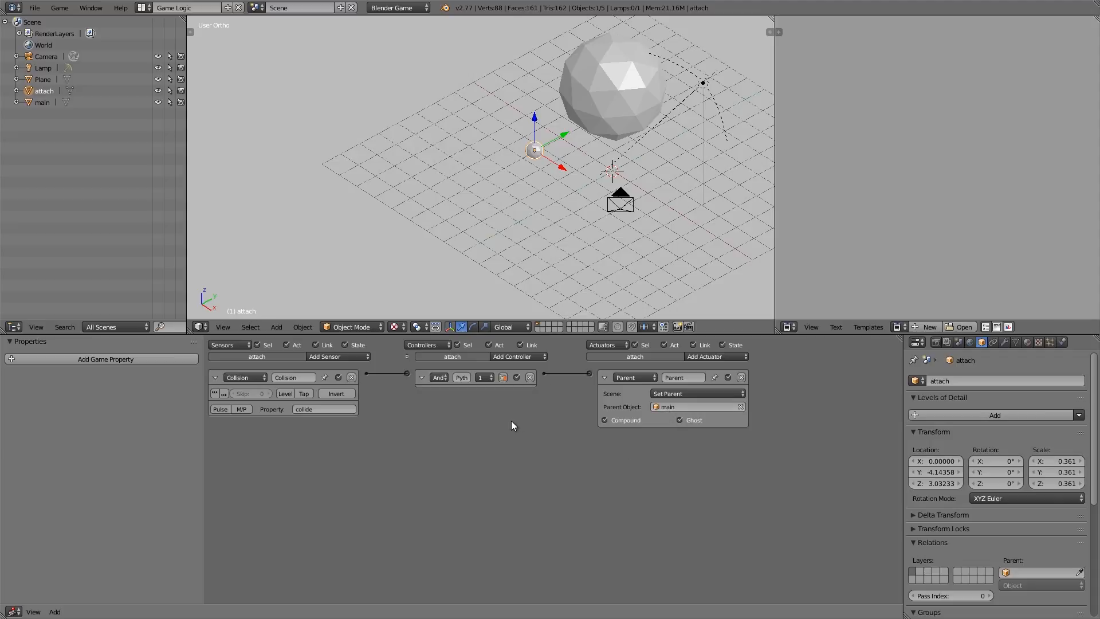
left_click(504, 356)
left_click(513, 441)
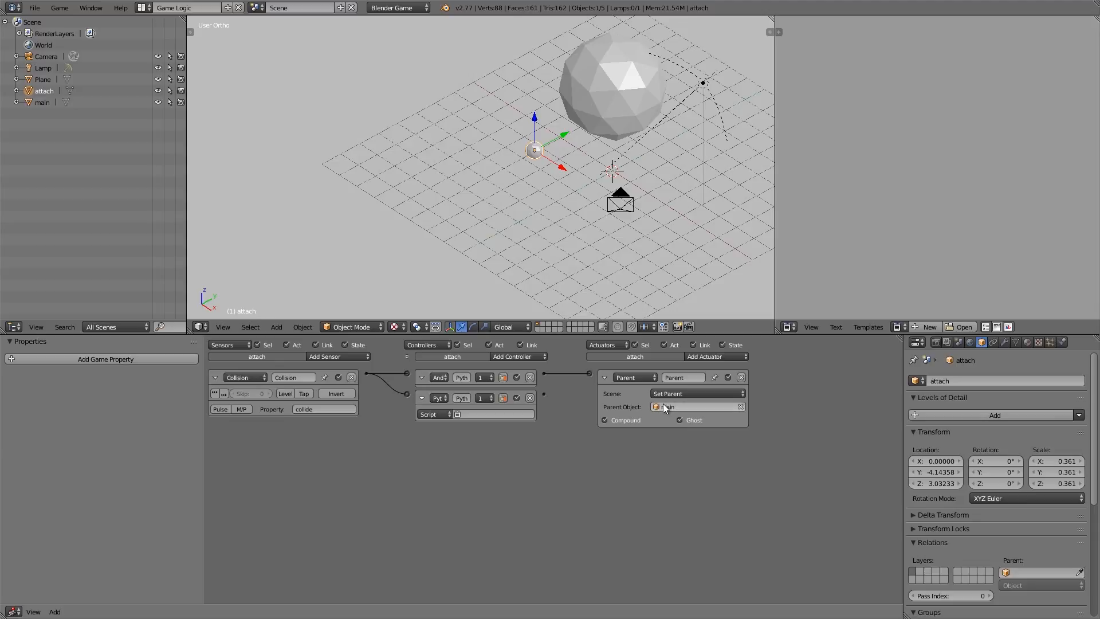
left_click(529, 397)
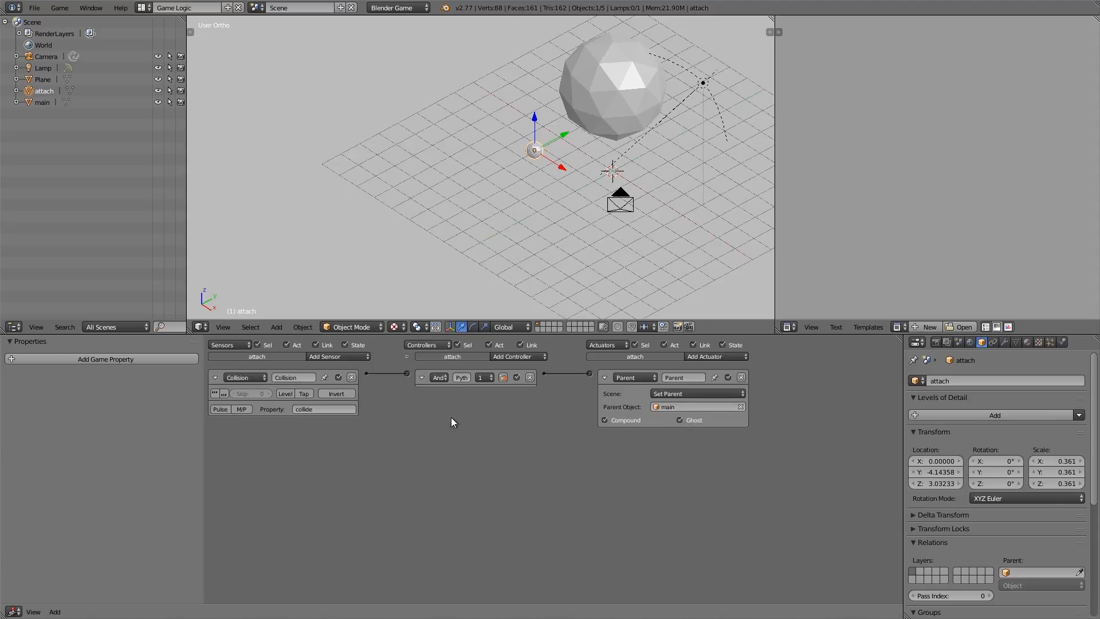
Step: Enable collision bounds in the attach sphere's physics settings and set the bounds shape to Convex Hull
left_click(1061, 342)
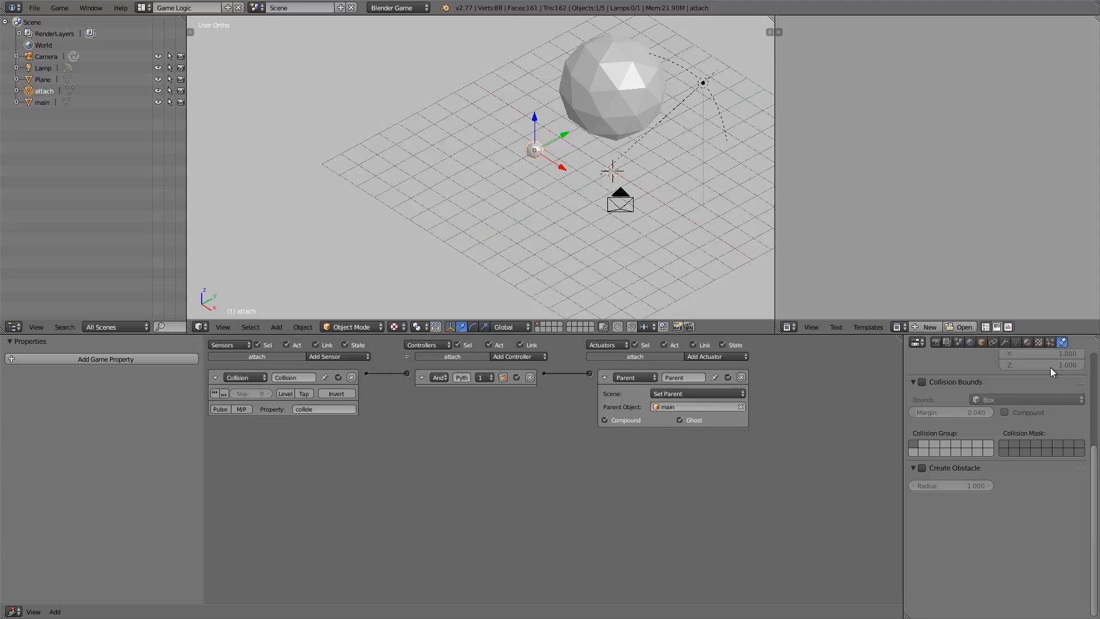
scroll(978, 452, "down", 2)
scroll(976, 457, "up", 1)
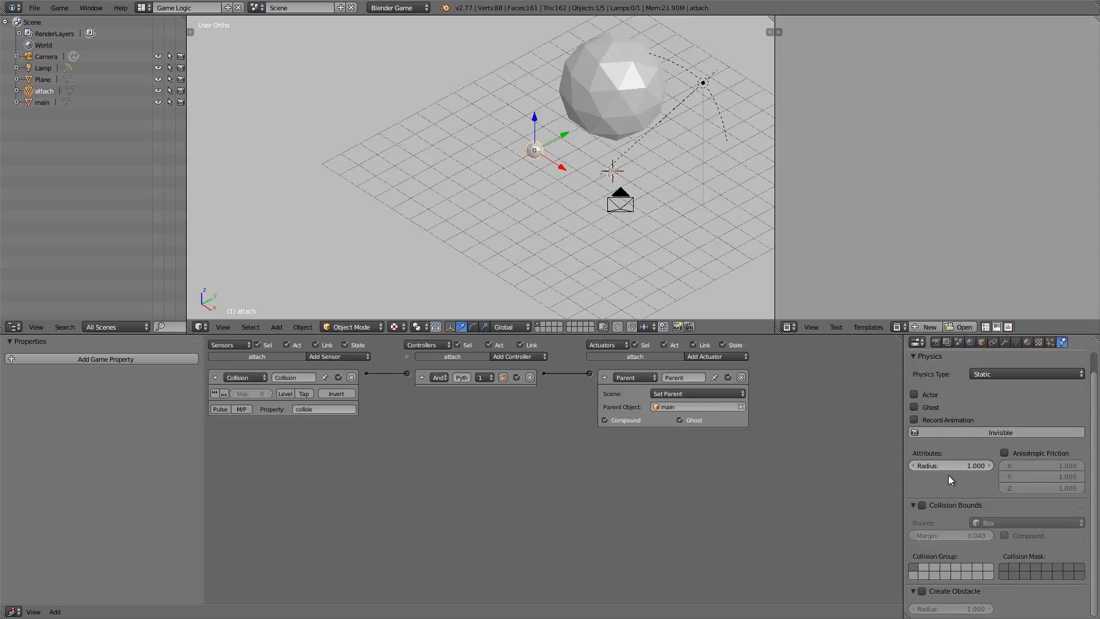
left_click(921, 506)
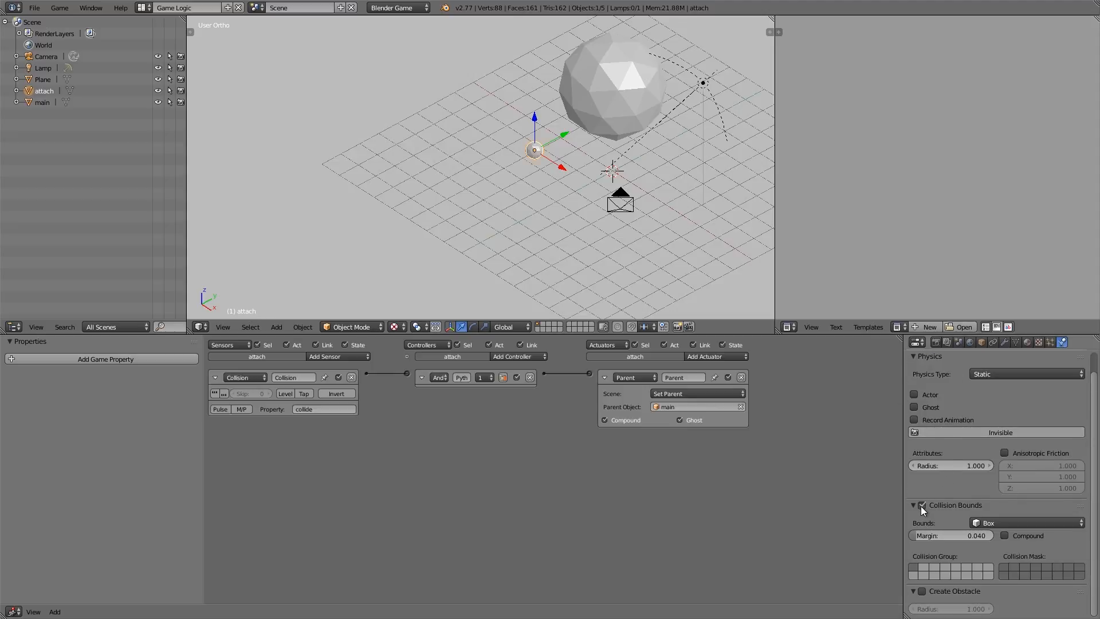
left_click(982, 522)
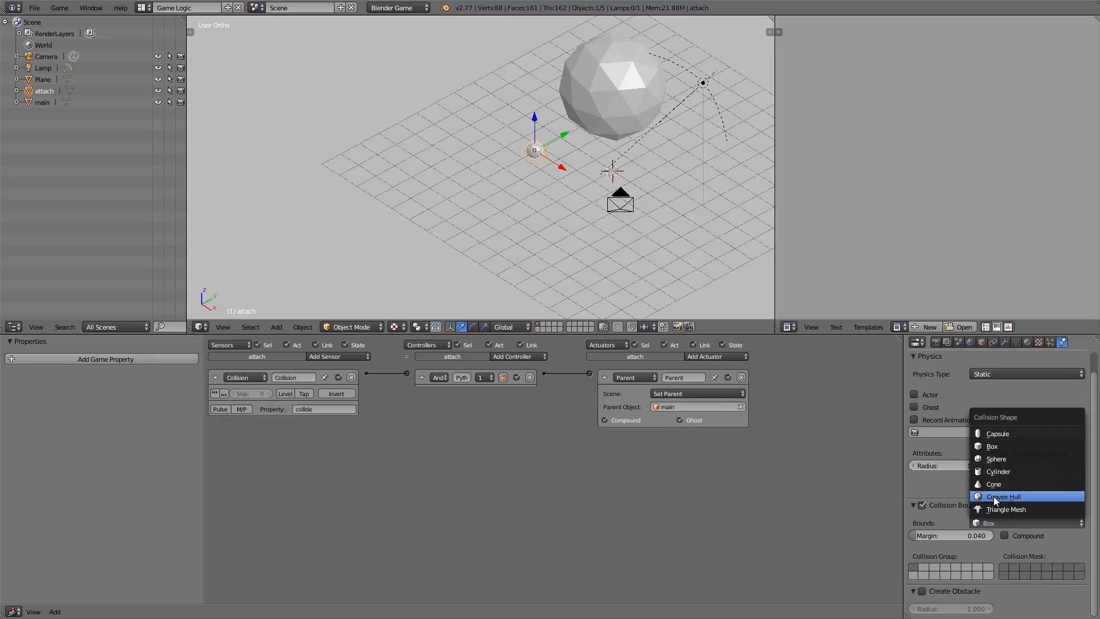
left_click(994, 496)
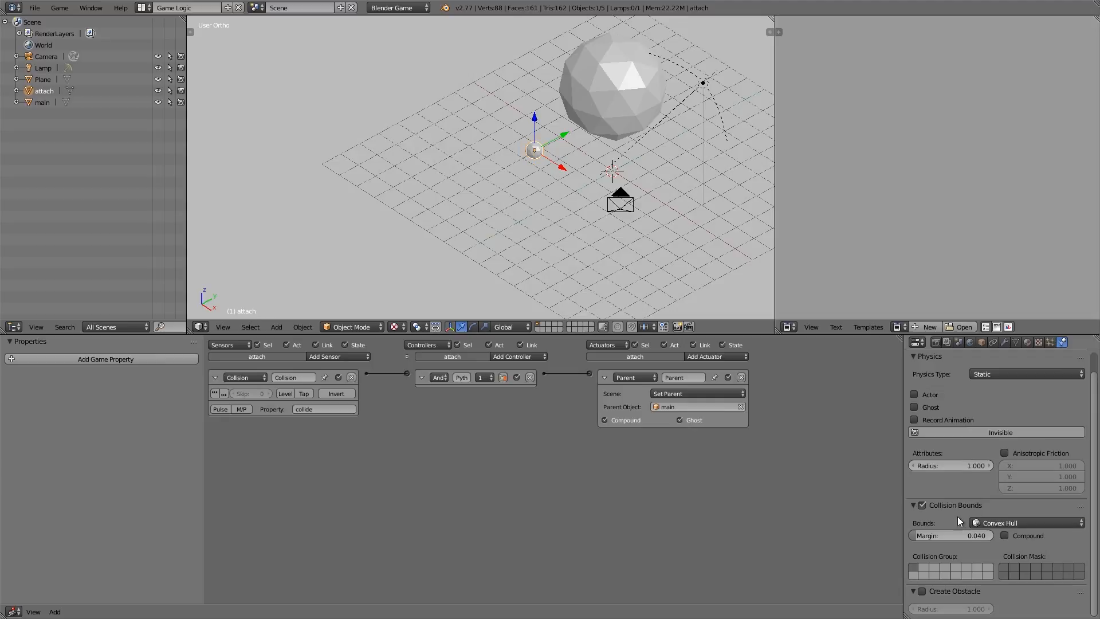
Step: Duplicate the attach sphere beside the original and duplicate the resulting pair of small spheres along the Y axis
key("shift+d")
left_click(552, 183)
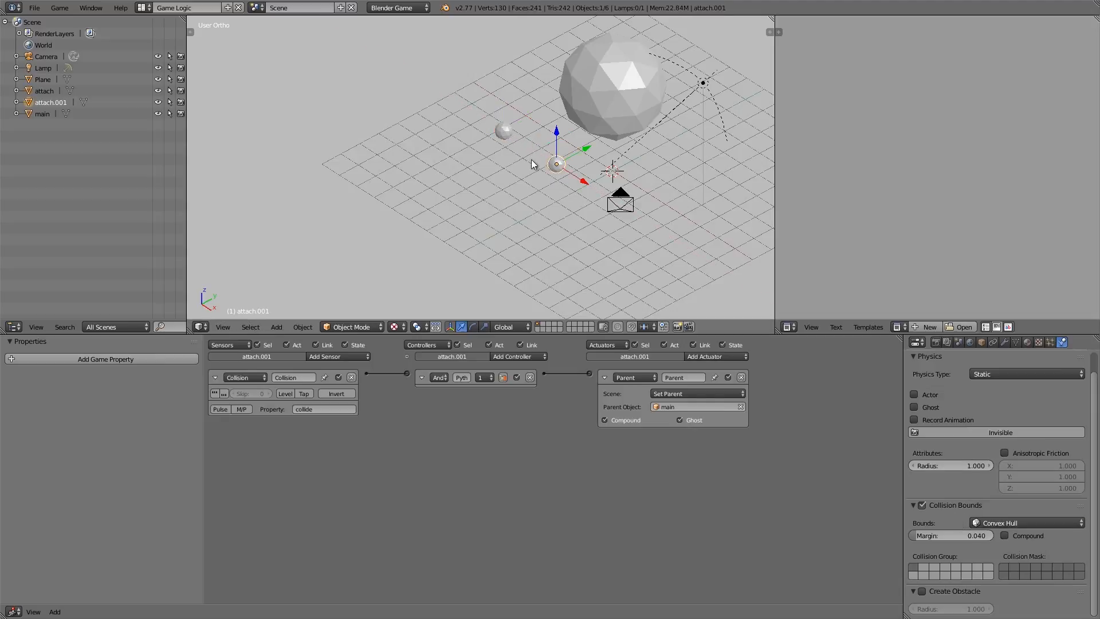
right_click(499, 128, "shift")
key("shift+d")
key("y")
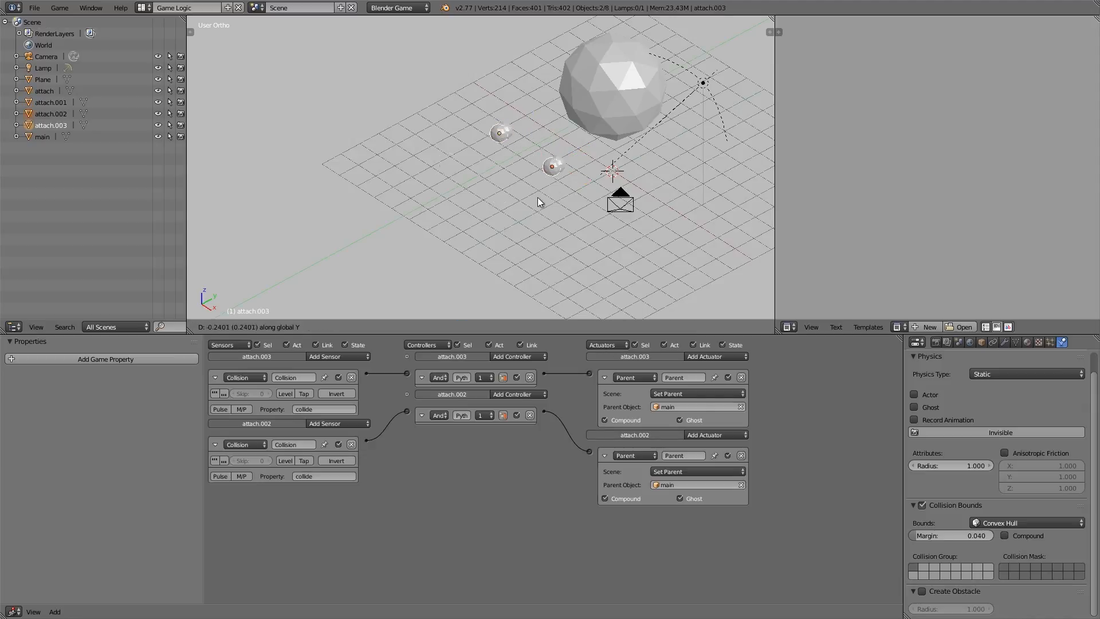
left_click(525, 182)
Step: Rotate the newly duplicated pair of small spheres by about 80 degrees around the Z axis
key("r")
key("z")
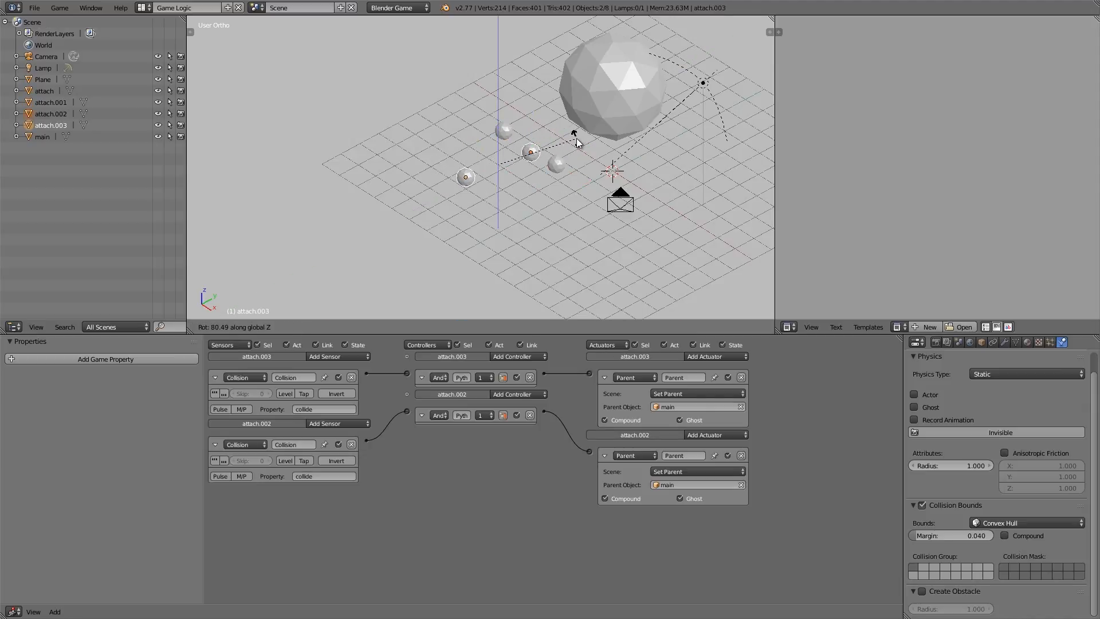
left_click(577, 143)
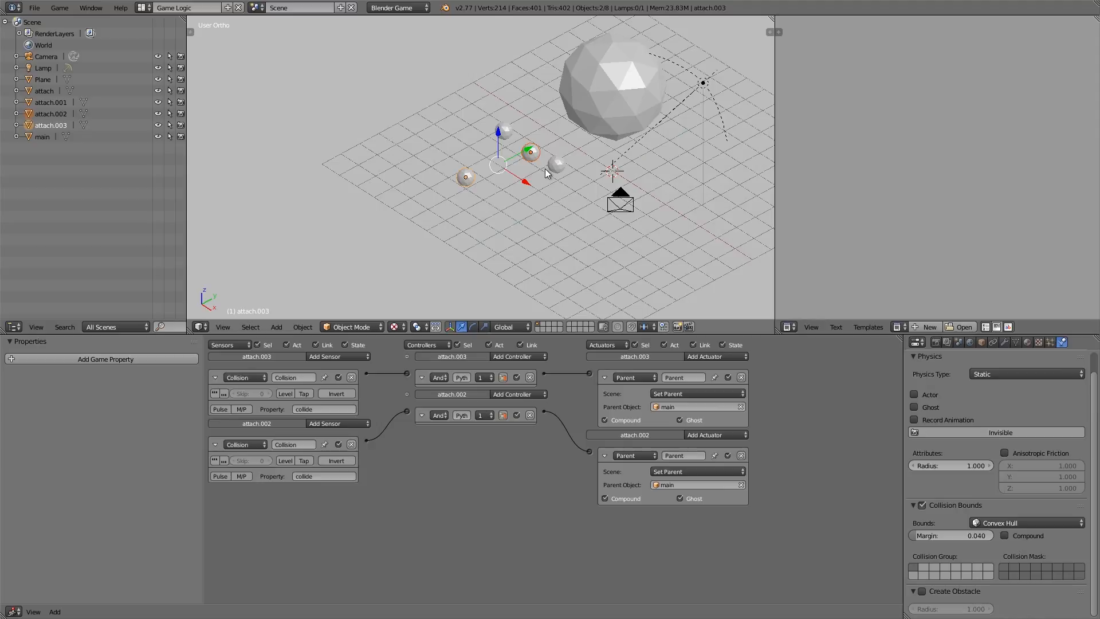
Step: Duplicate the selected pair of small spheres two more times, placing each copy nearby and rotating it around the Z axis
key("shift+d")
left_click(497, 161)
key("r")
key("z")
left_click(504, 200)
key("shift+d")
left_click(539, 234)
key("r")
key("z")
left_click(458, 269)
Step: Move the large main sphere above the cluster of small spheres and start the game to test the collisions
scroll(466, 262, "down", 3)
middle_click_drag(466, 263, 445, 182)
right_click(552, 115)
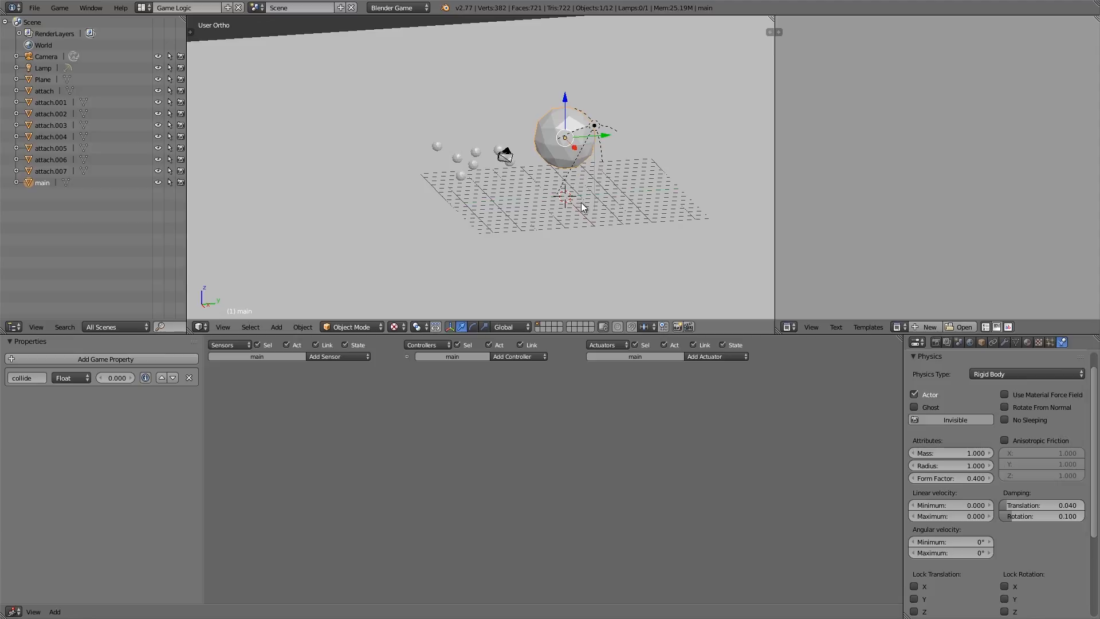
key("g")
left_click(497, 163)
middle_click_drag(395, 193, 539, 211)
key("g")
left_click(520, 181)
key("p")
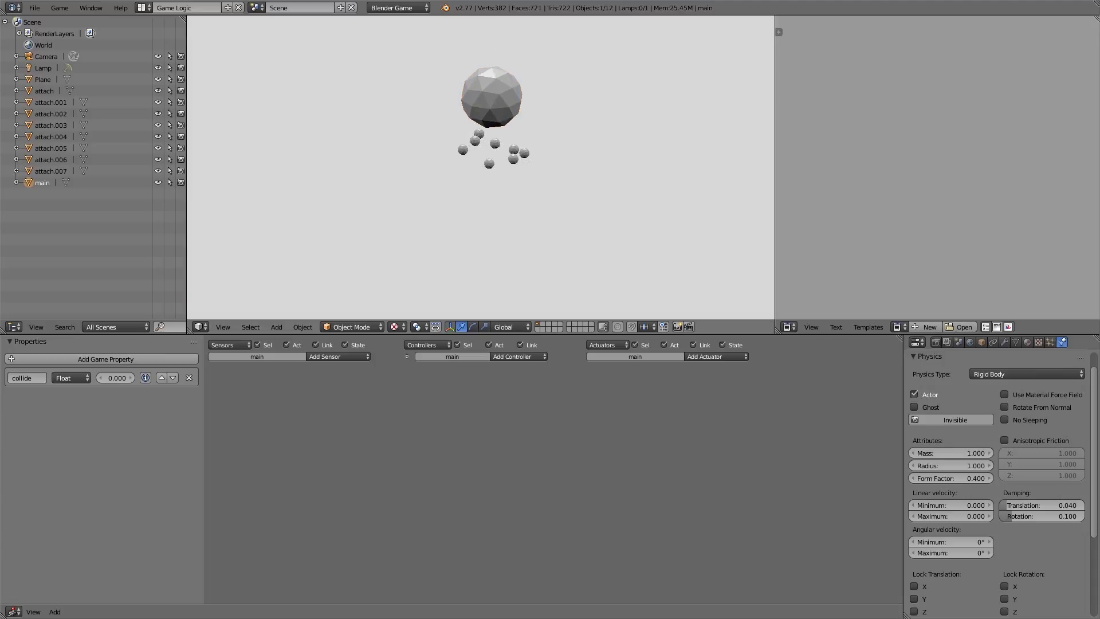